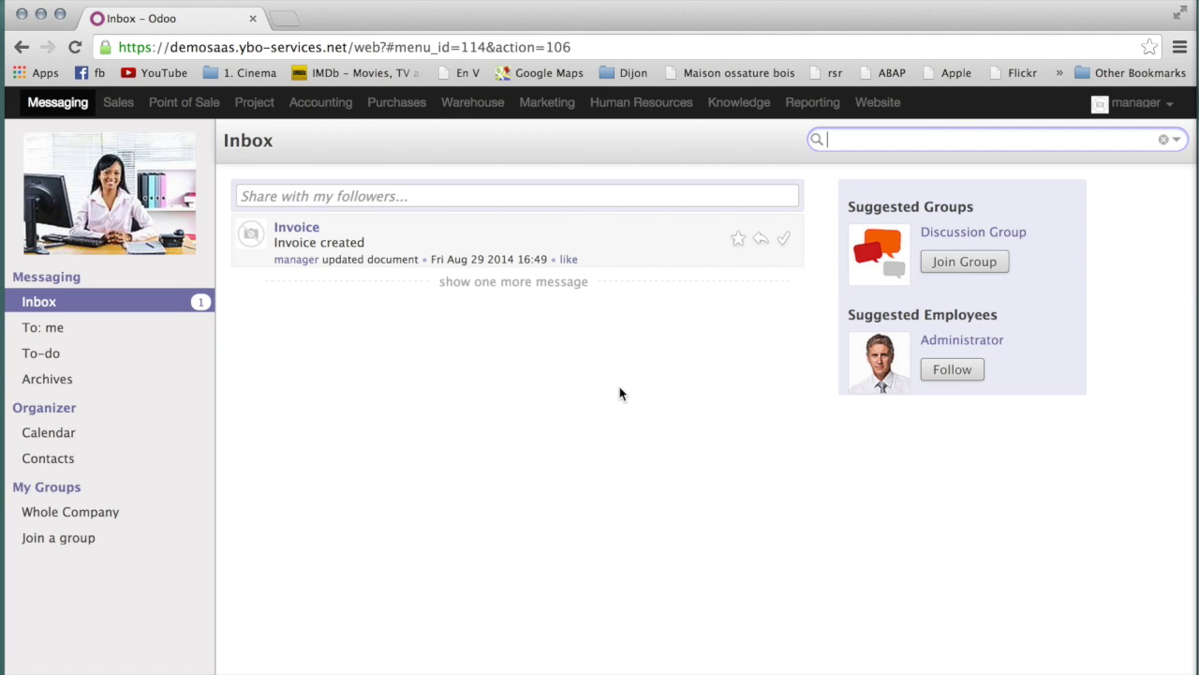
Step: Open the Sales app to display the Customers list
left_click(119, 103)
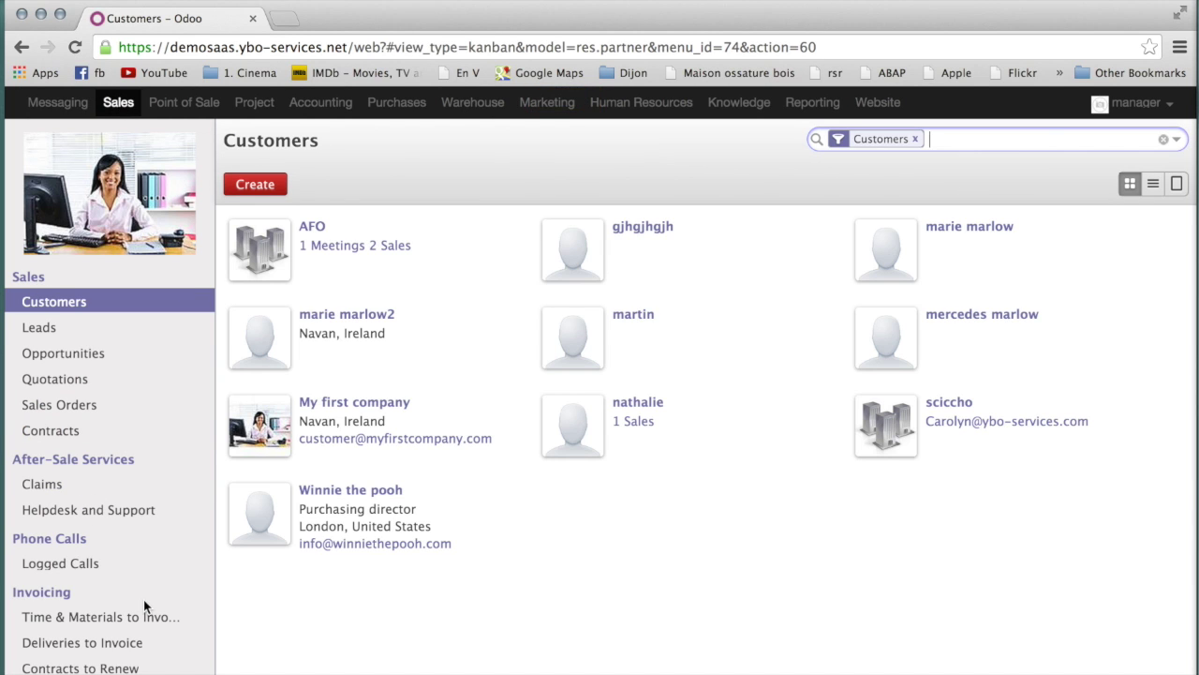
Step: Go to the Products list and start a new blank product
scroll(144, 604, "down", 5)
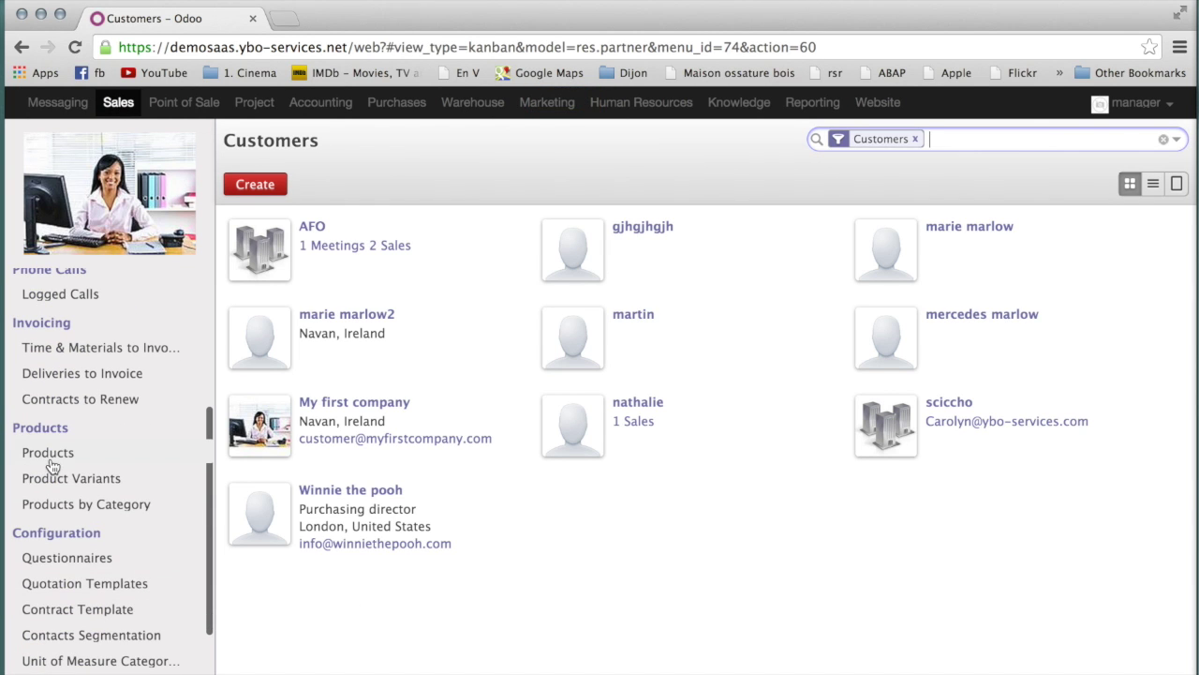
left_click(51, 459)
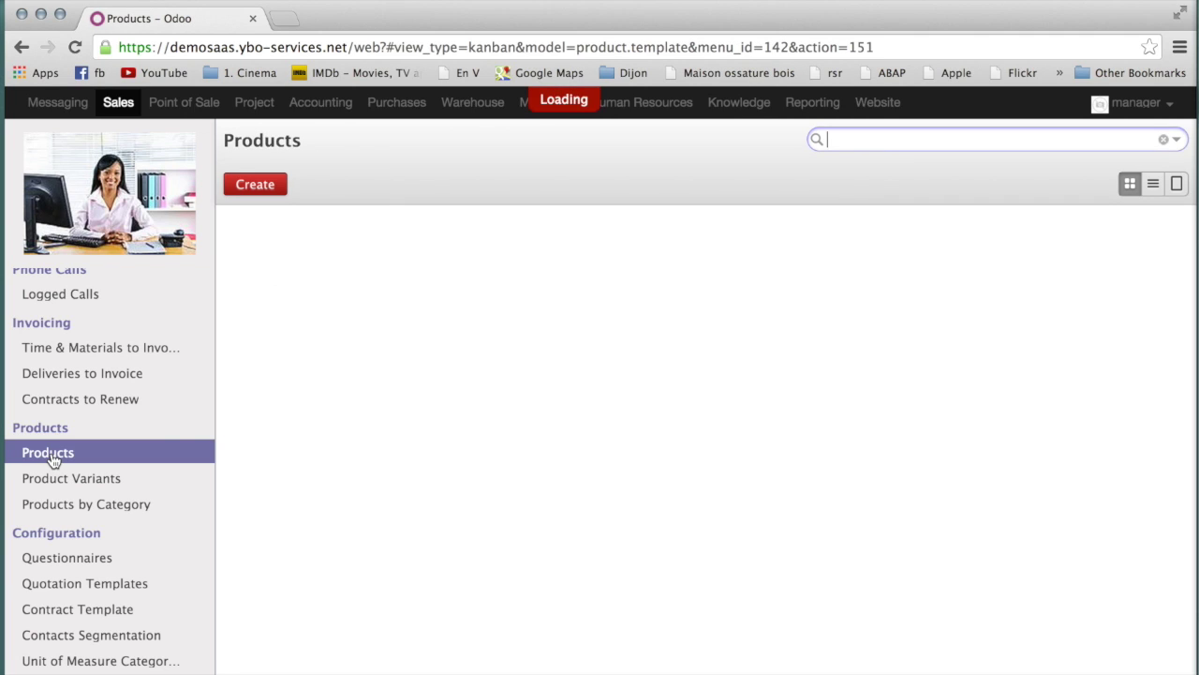
left_click(254, 184)
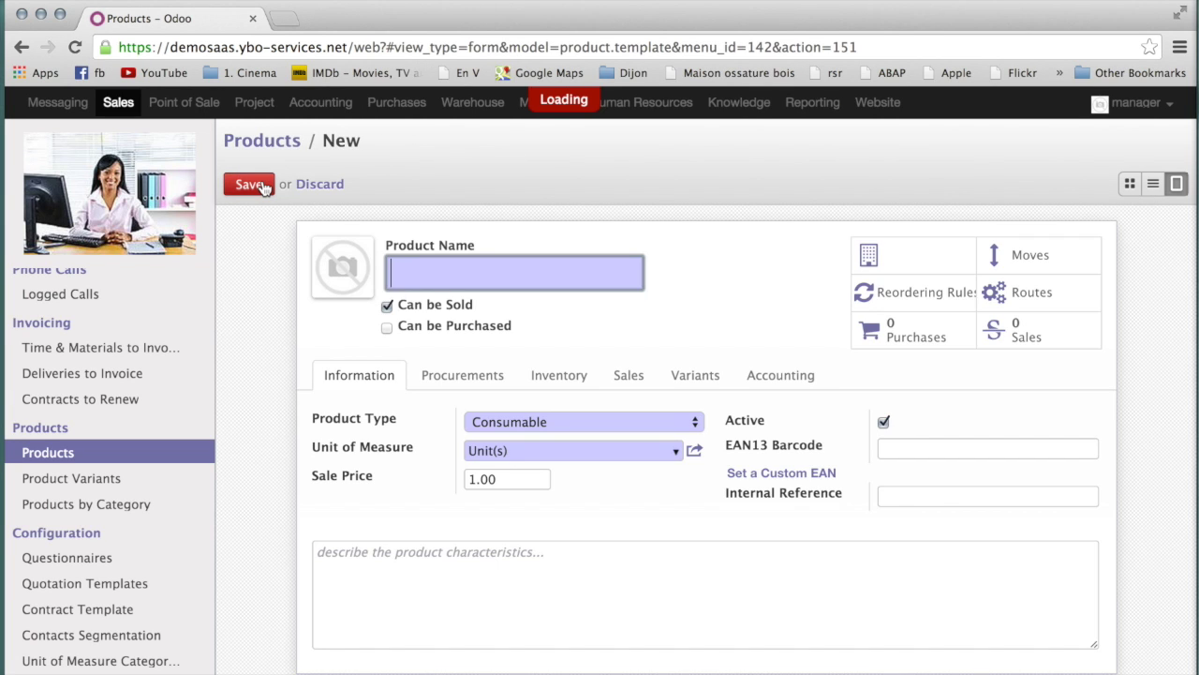
Step: Name the new product 'Luxury Bag' and mark it Can be Purchased
left_click(427, 273)
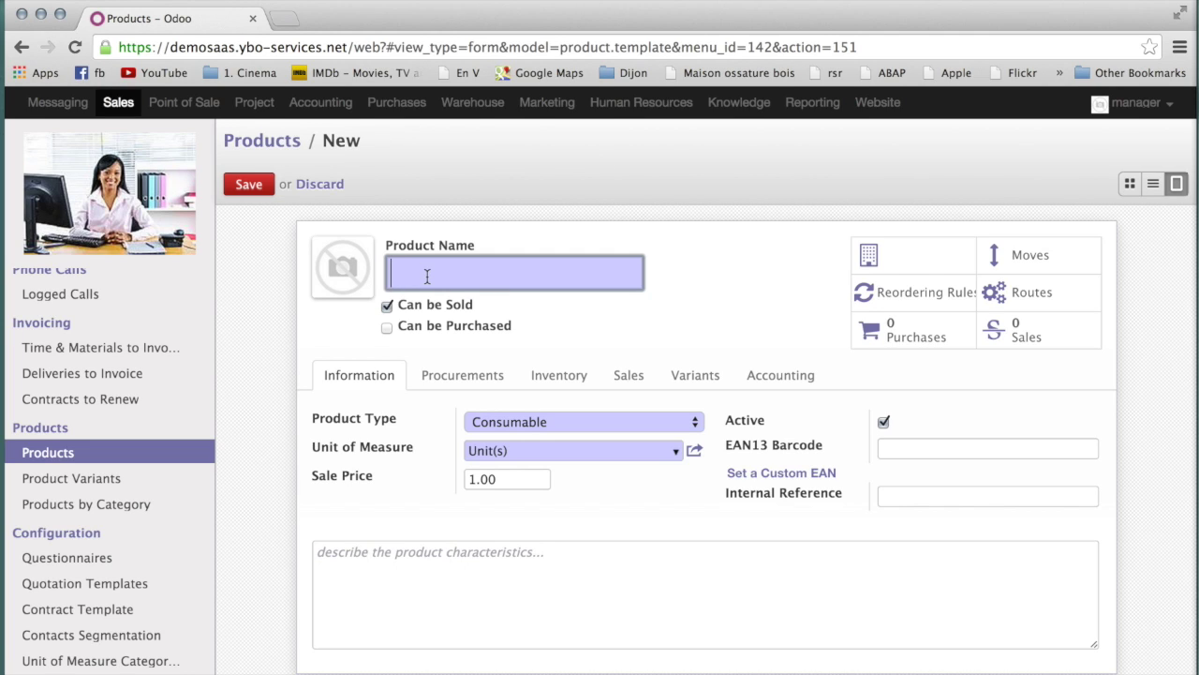
type("Luxury B")
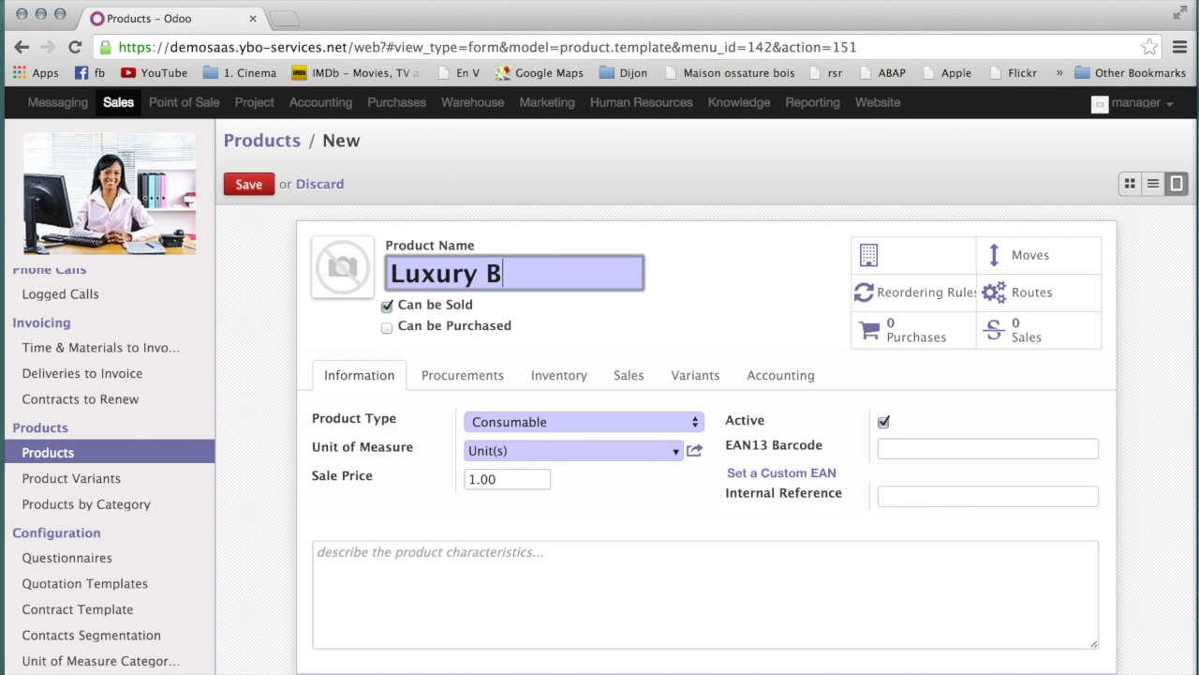
type("ag")
left_click(387, 328)
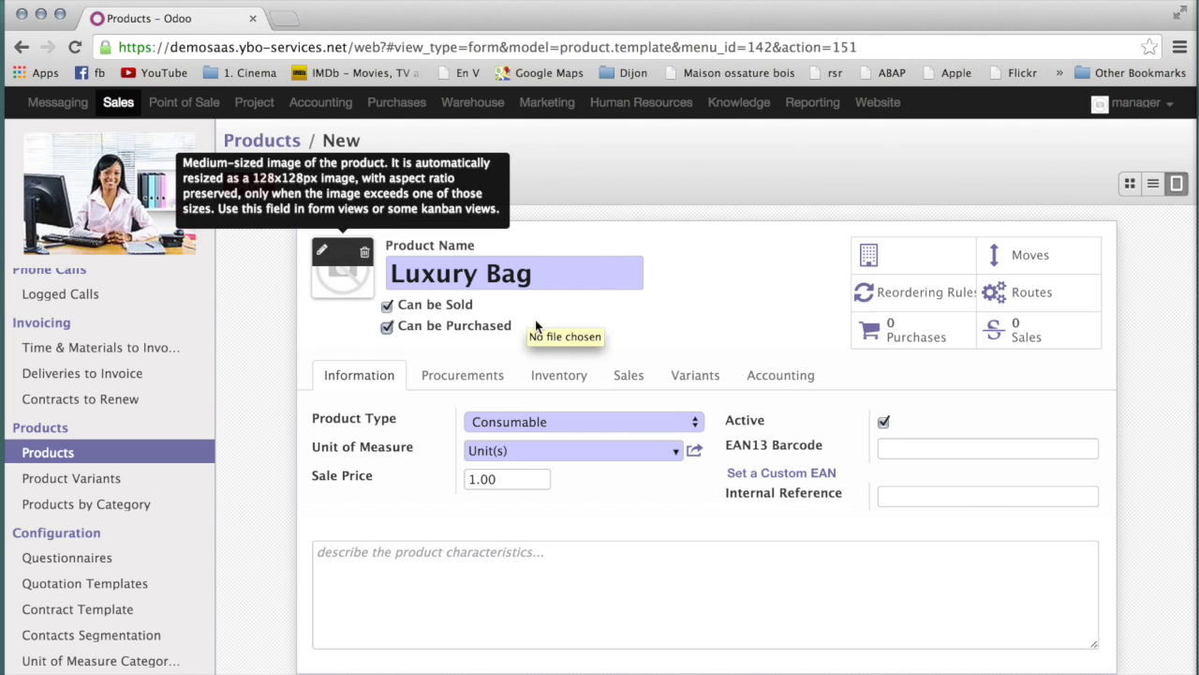
Step: Upload 'Orange bag 500 x 500.jpg' as the Luxury Bag product picture
left_click(323, 255)
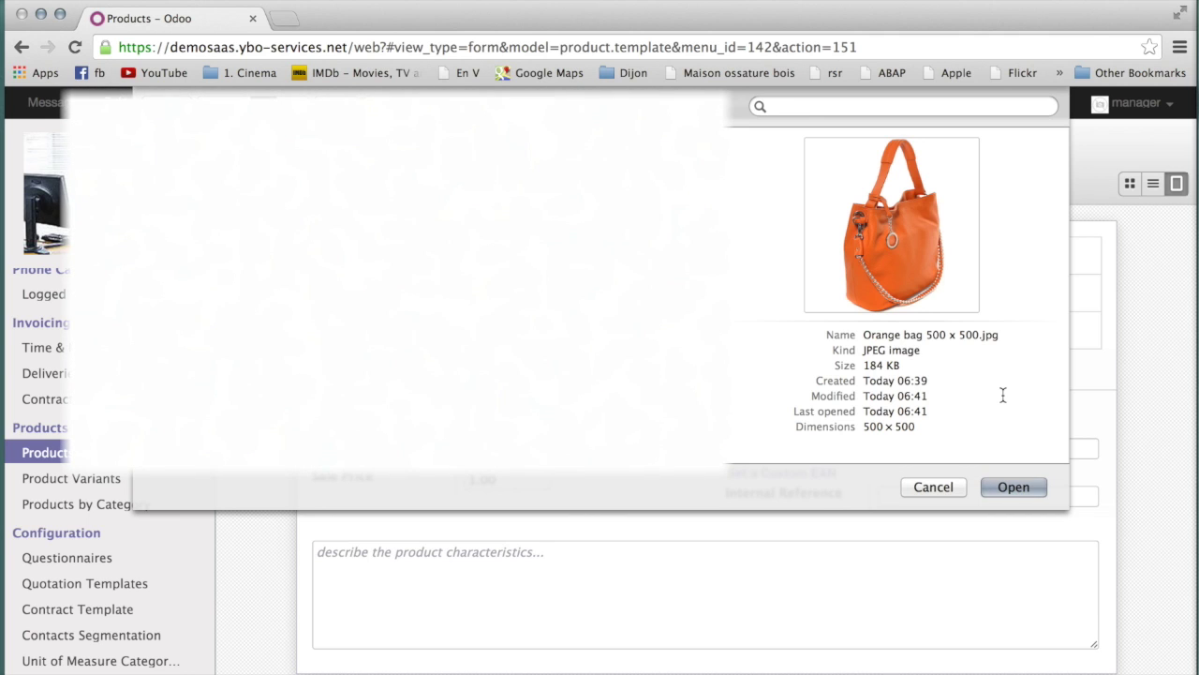
left_click(1022, 487)
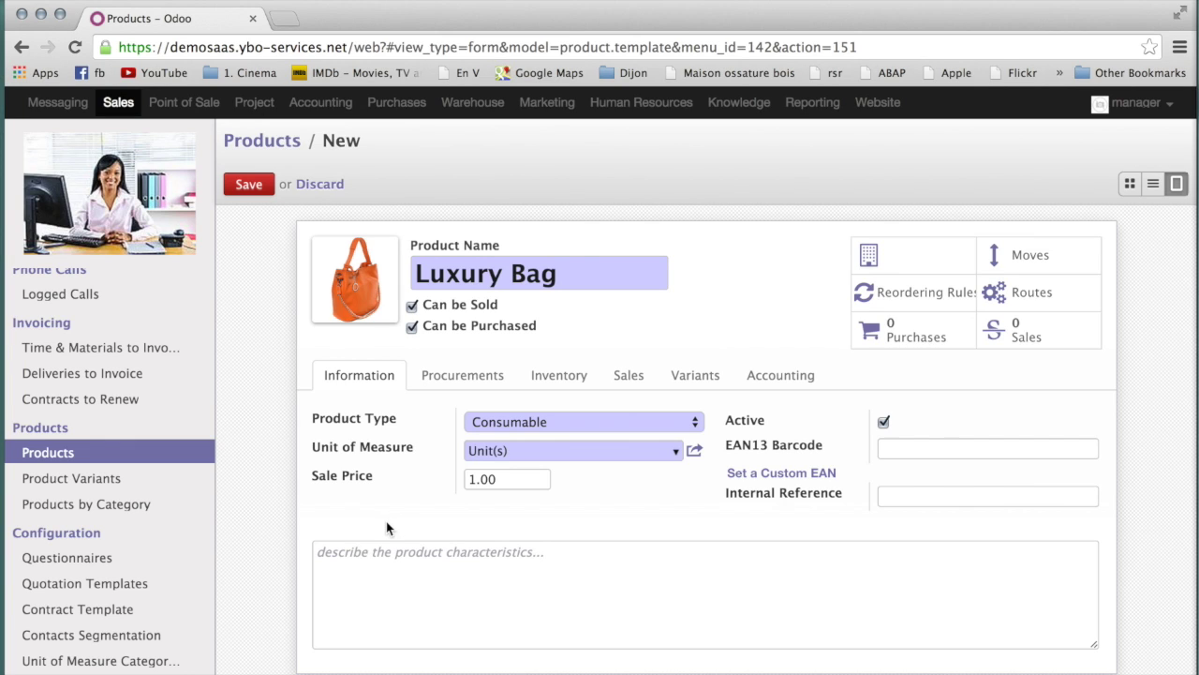
left_click(697, 422)
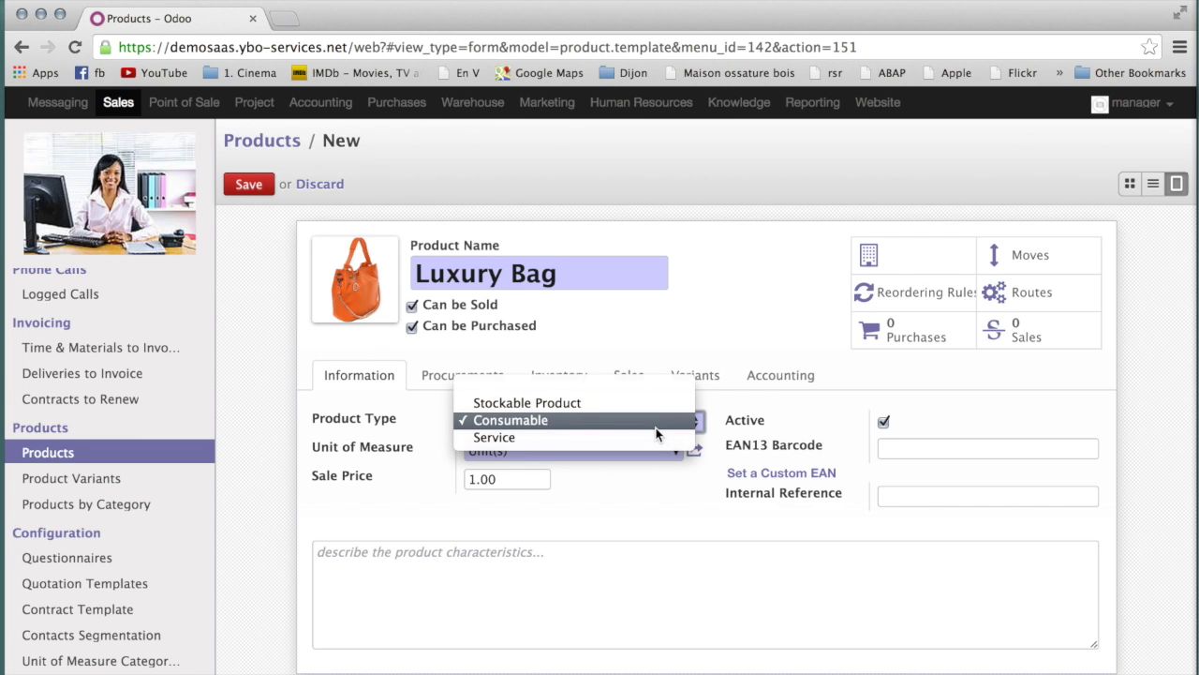
left_click(656, 422)
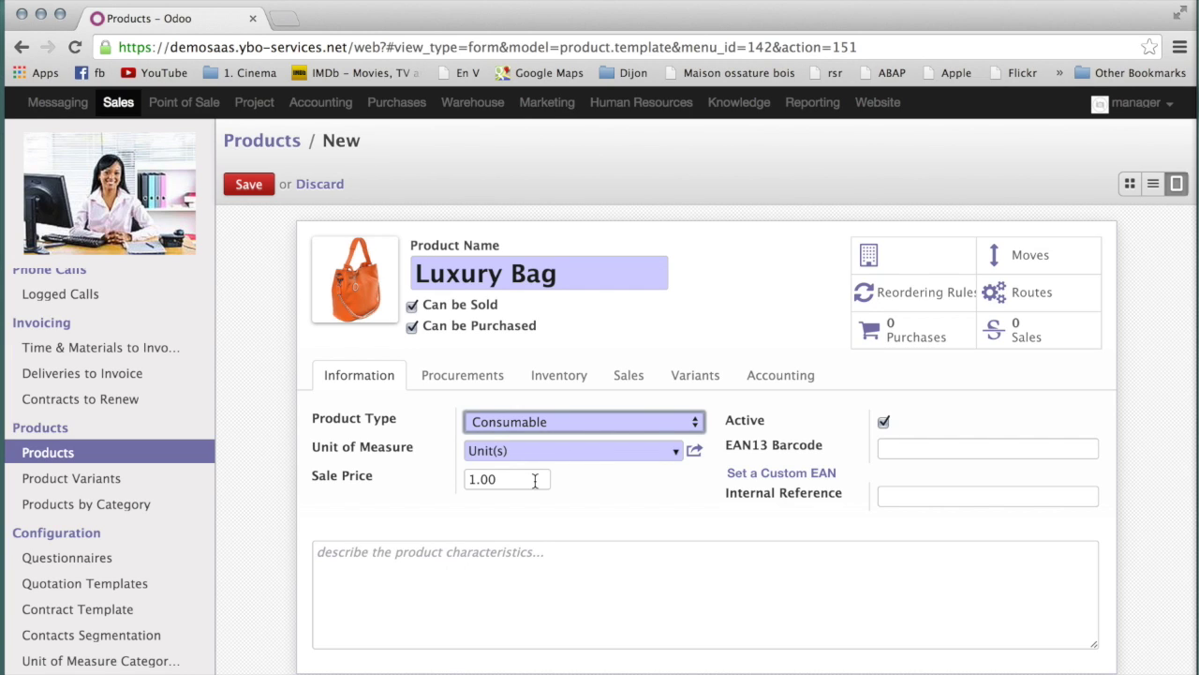
Step: Replace the 1.00 sale price with 100
double_click(535, 480)
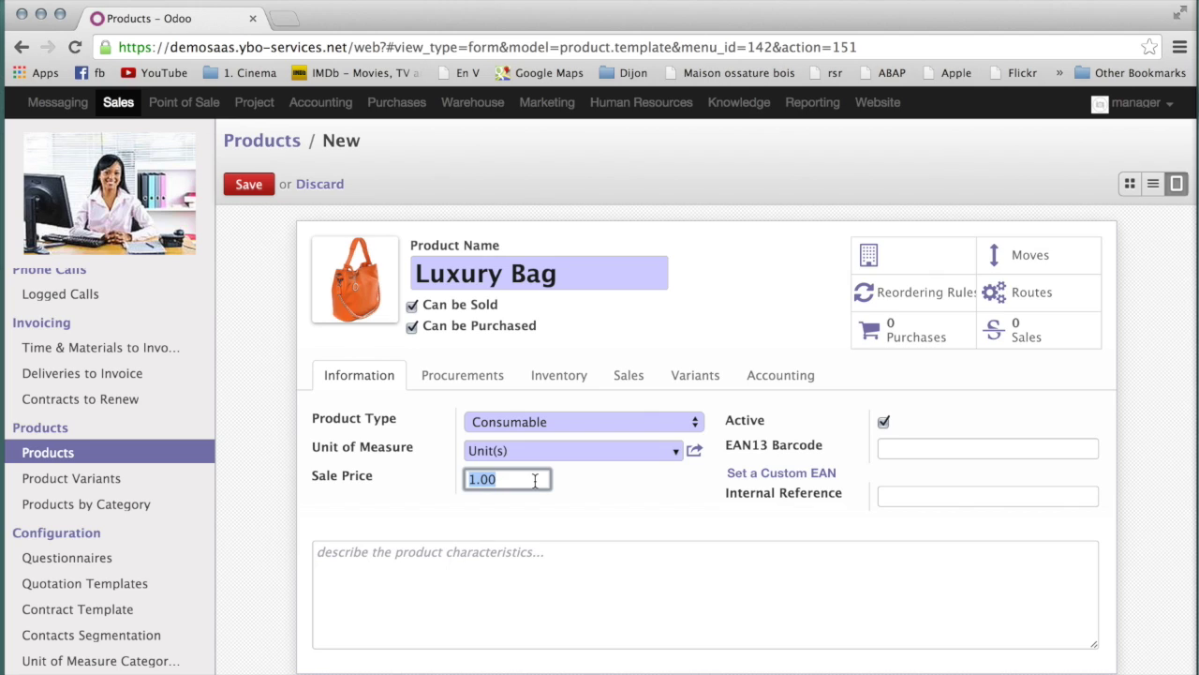
type("100")
Step: Enter internal reference LB-1 and description 'Luxury bag in leather with internal pockets'
left_click(893, 494)
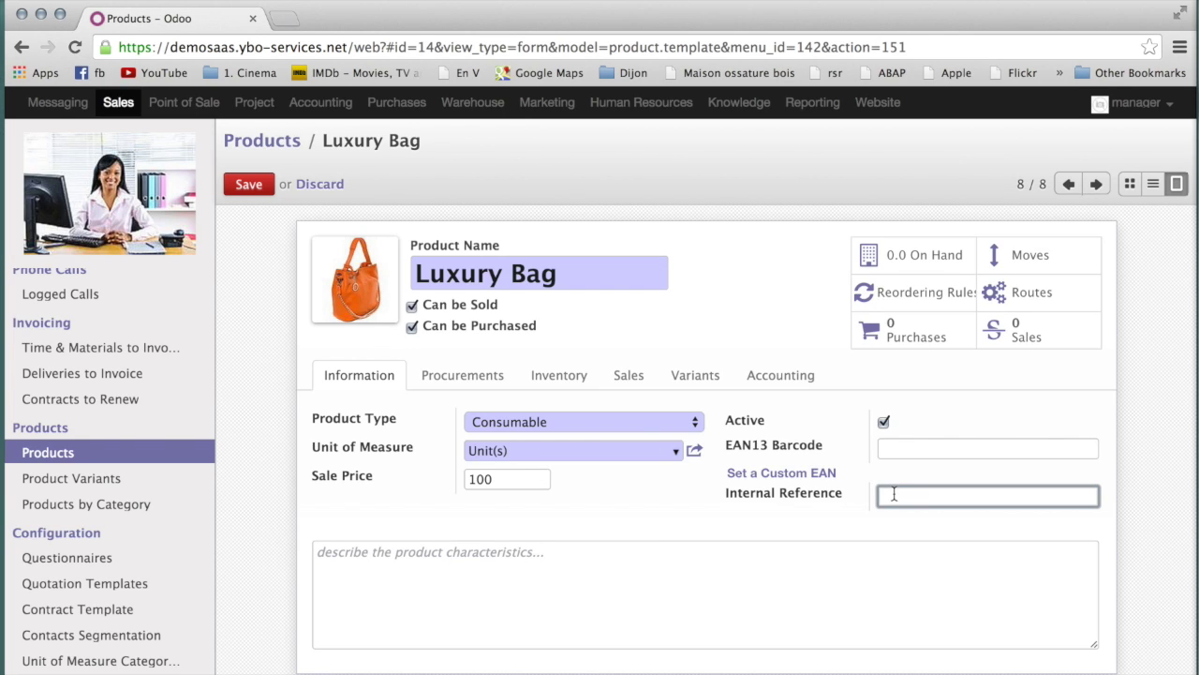
type("LB-1")
left_click(572, 572)
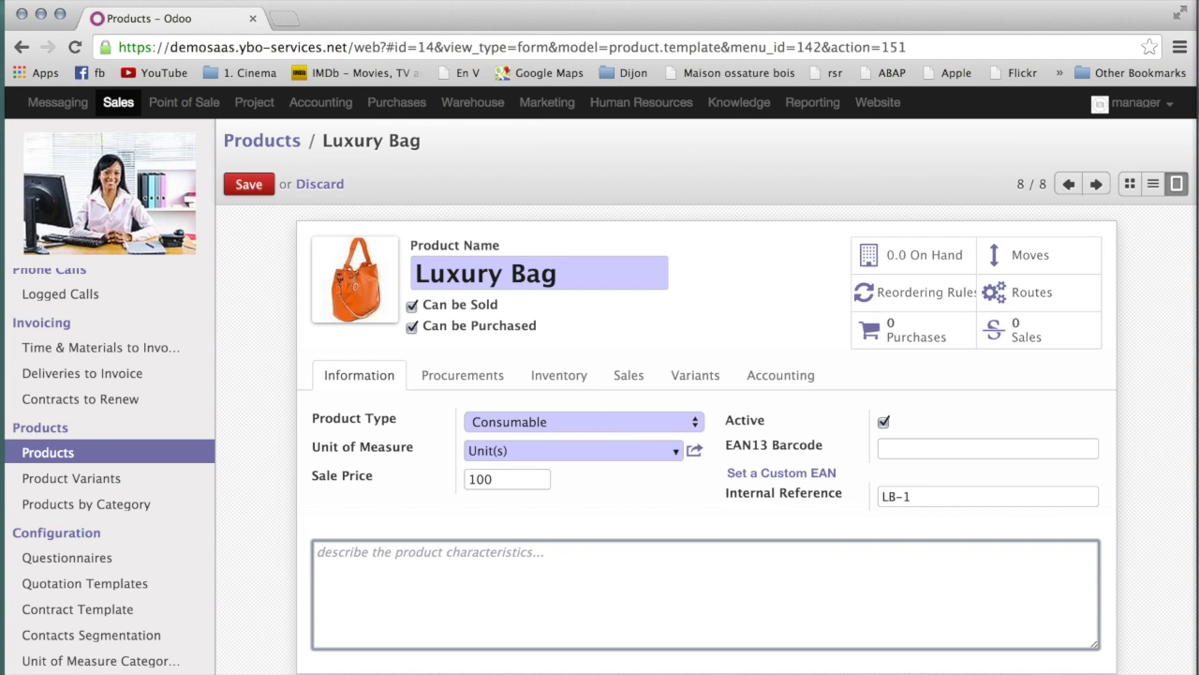
type("Lu")
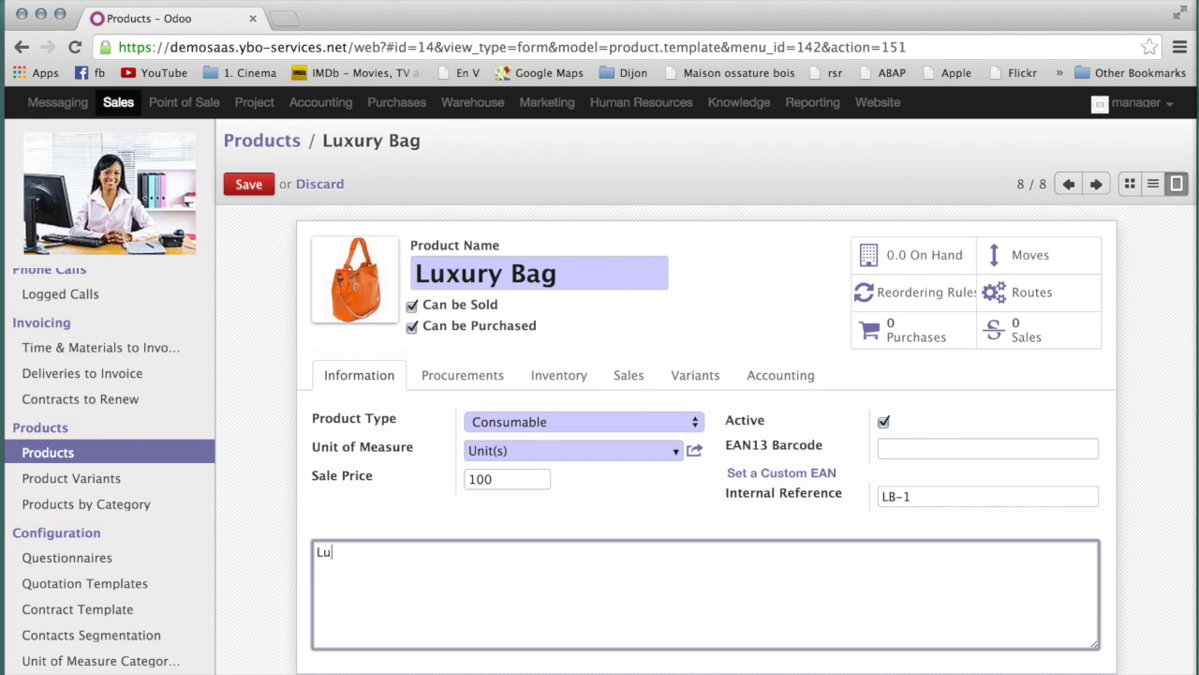
type("xury bag in leather with internal pockets")
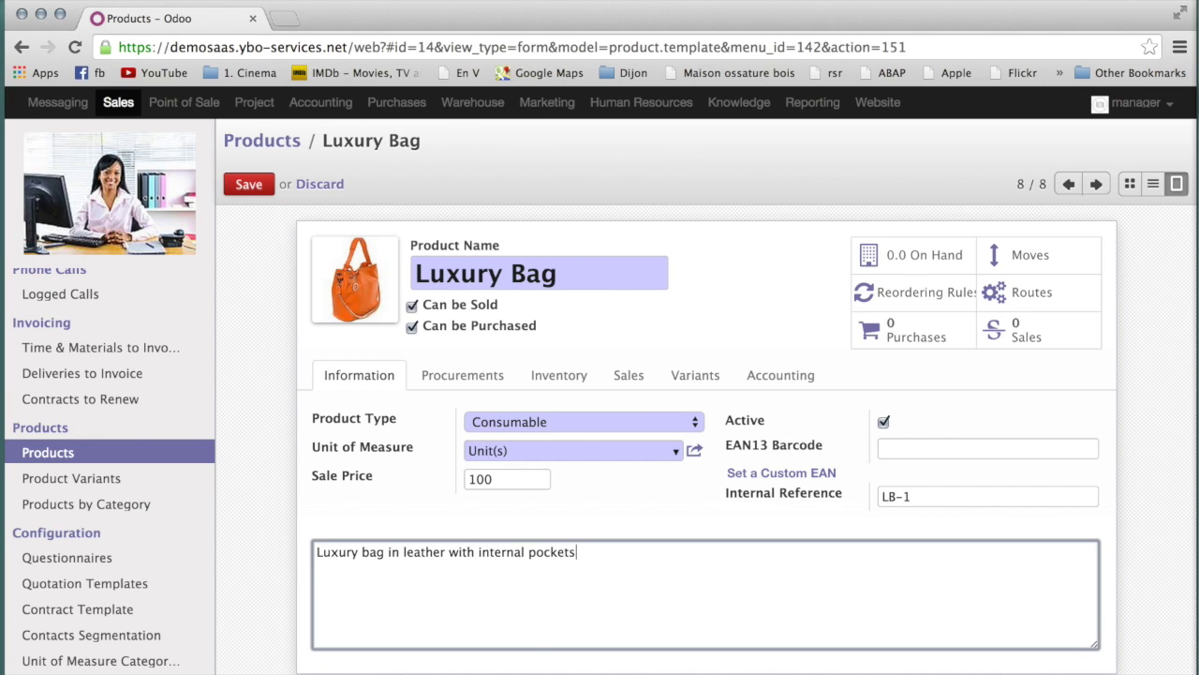
Step: On Procurements, keep Standard Price costing and change the cost price to 45
left_click(462, 377)
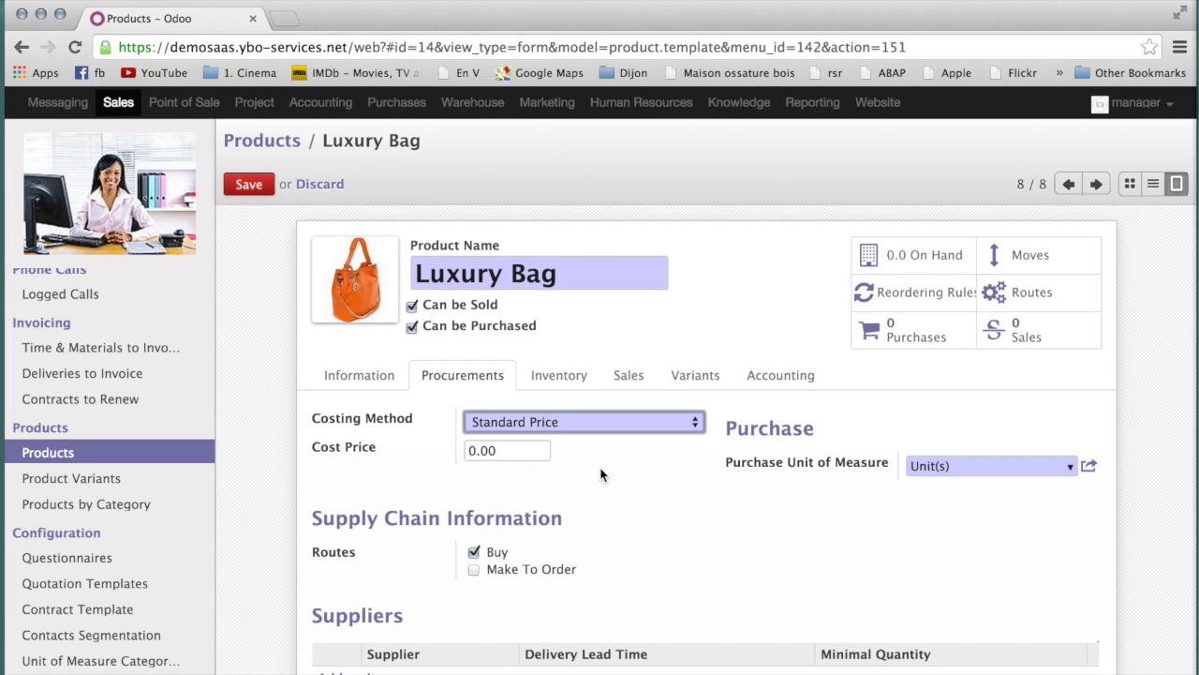
left_click(601, 422)
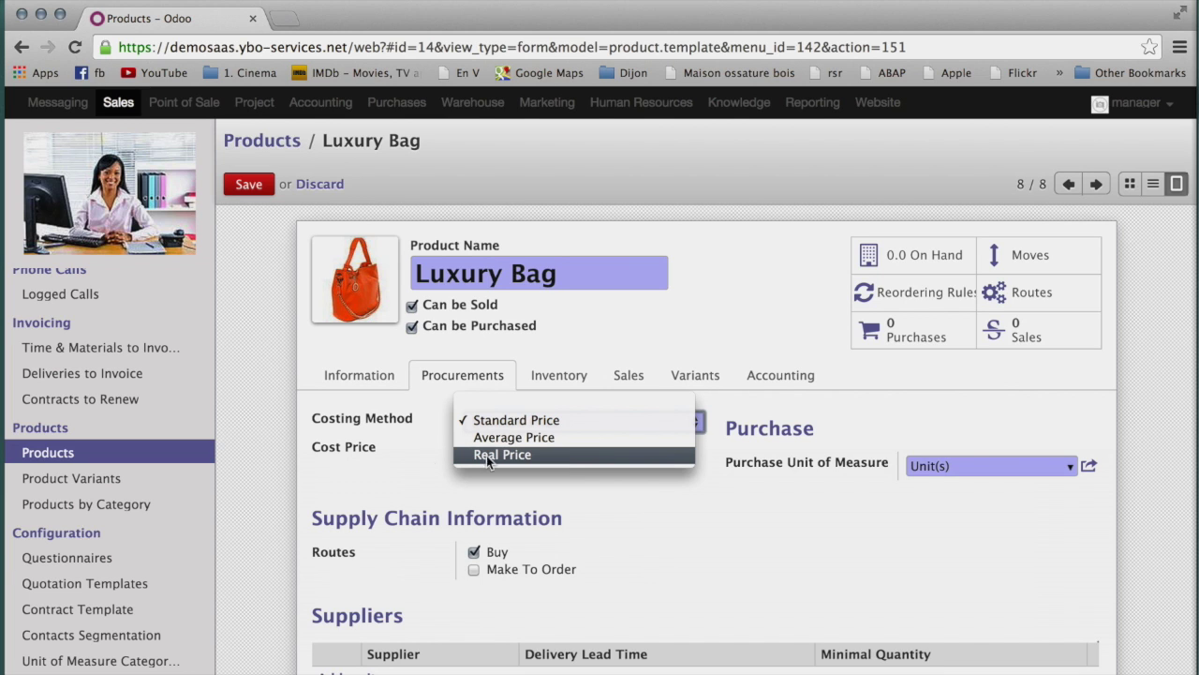
key("Escape")
double_click(530, 453)
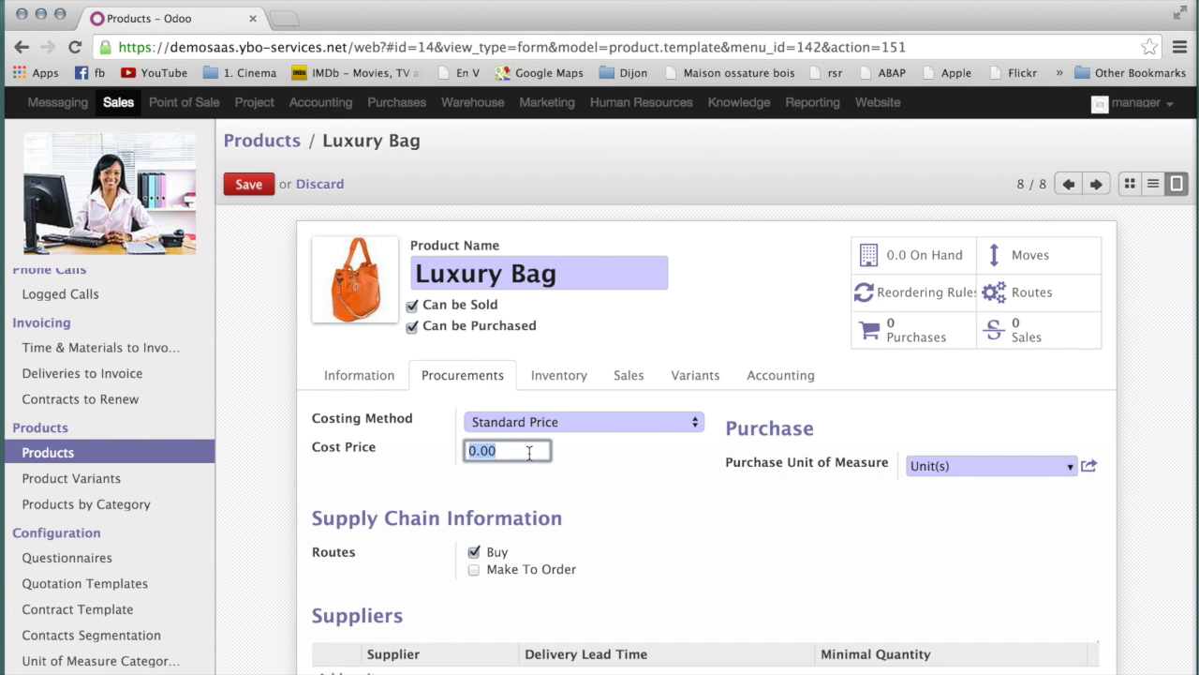
key("BackSpace")
type("45")
Step: Scroll down to the Suppliers section and start a new supplier line
scroll(694, 541, "down", 2)
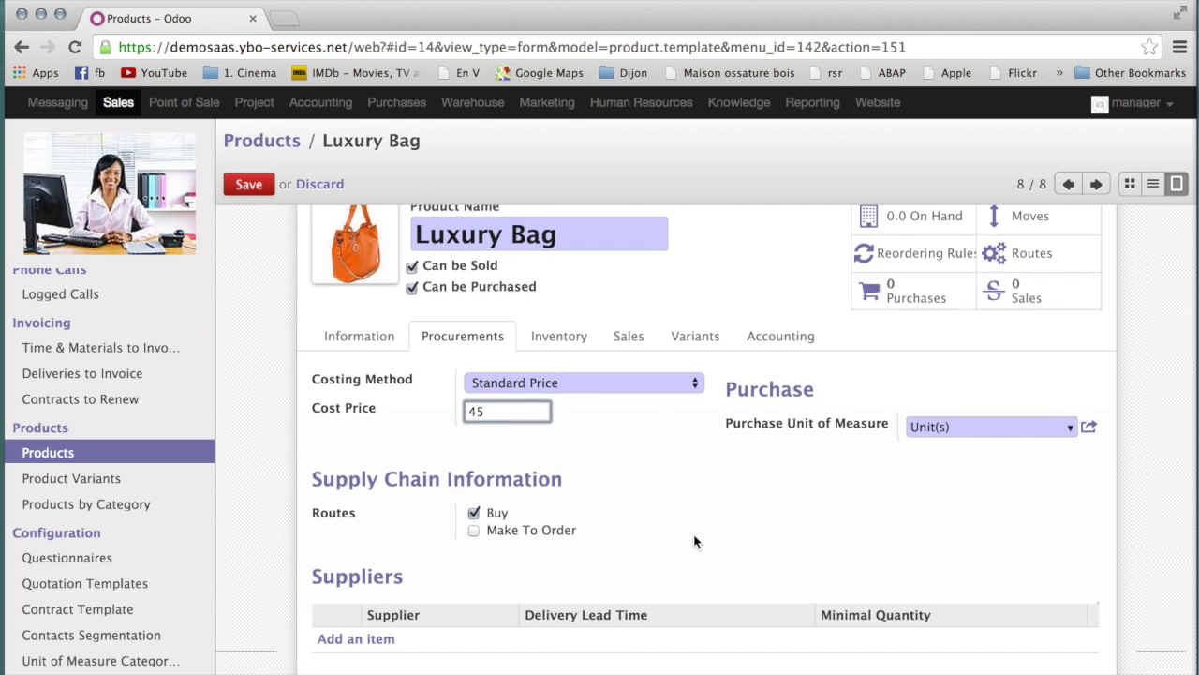
scroll(694, 540, "down", 2)
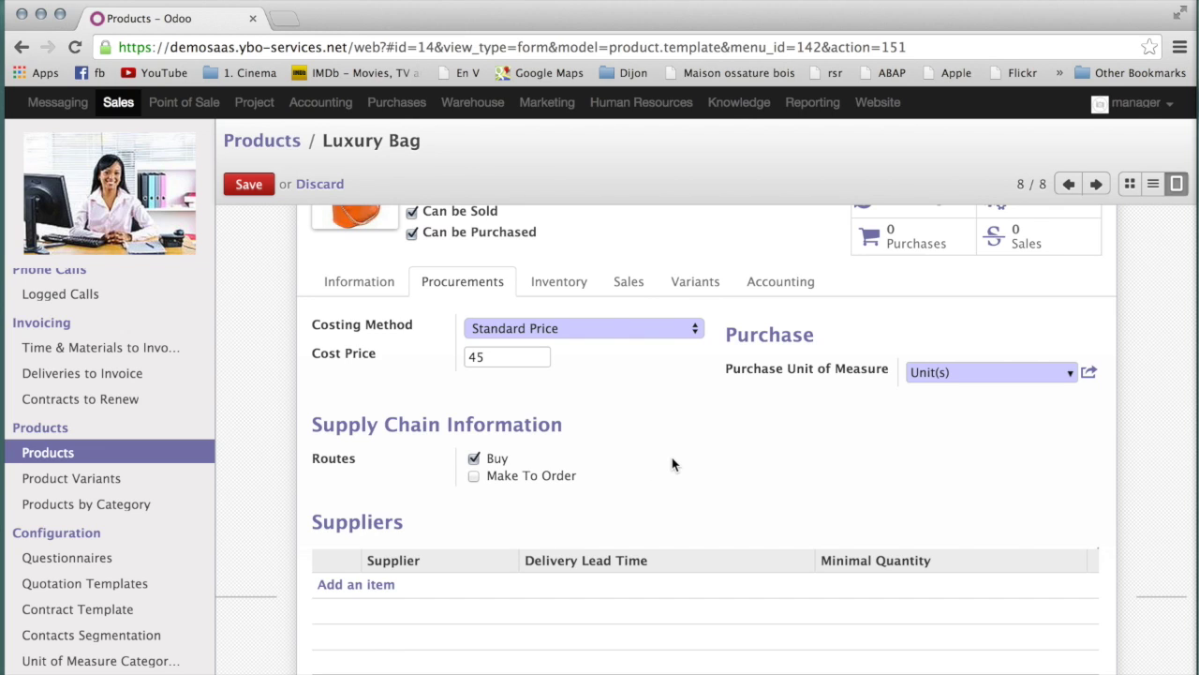
scroll(672, 465, "down", 3)
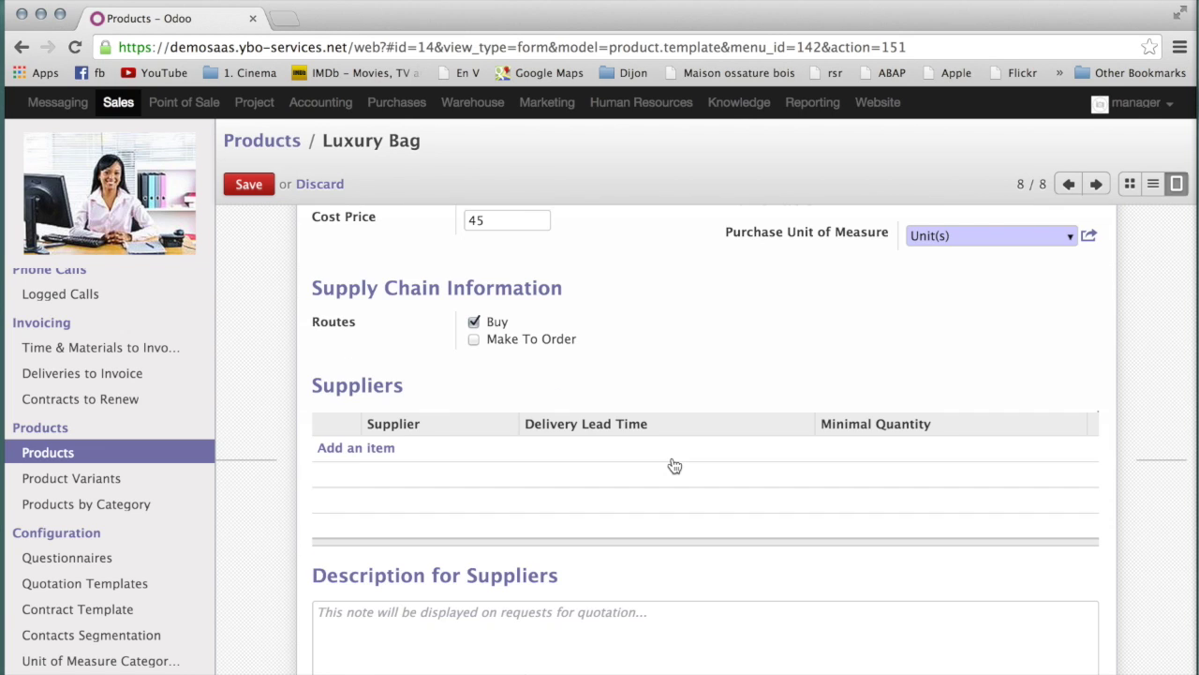
left_click(374, 452)
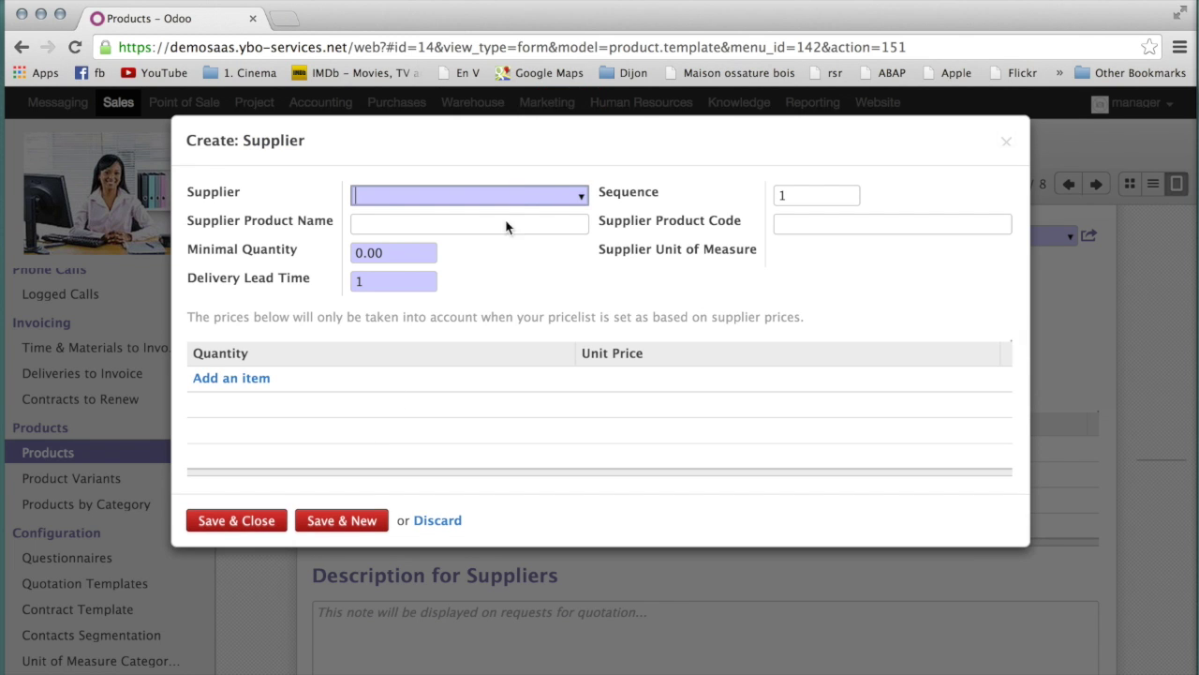
Step: Choose Crazy hair as supplier with supplier product name 'standard bag'
left_click(581, 196)
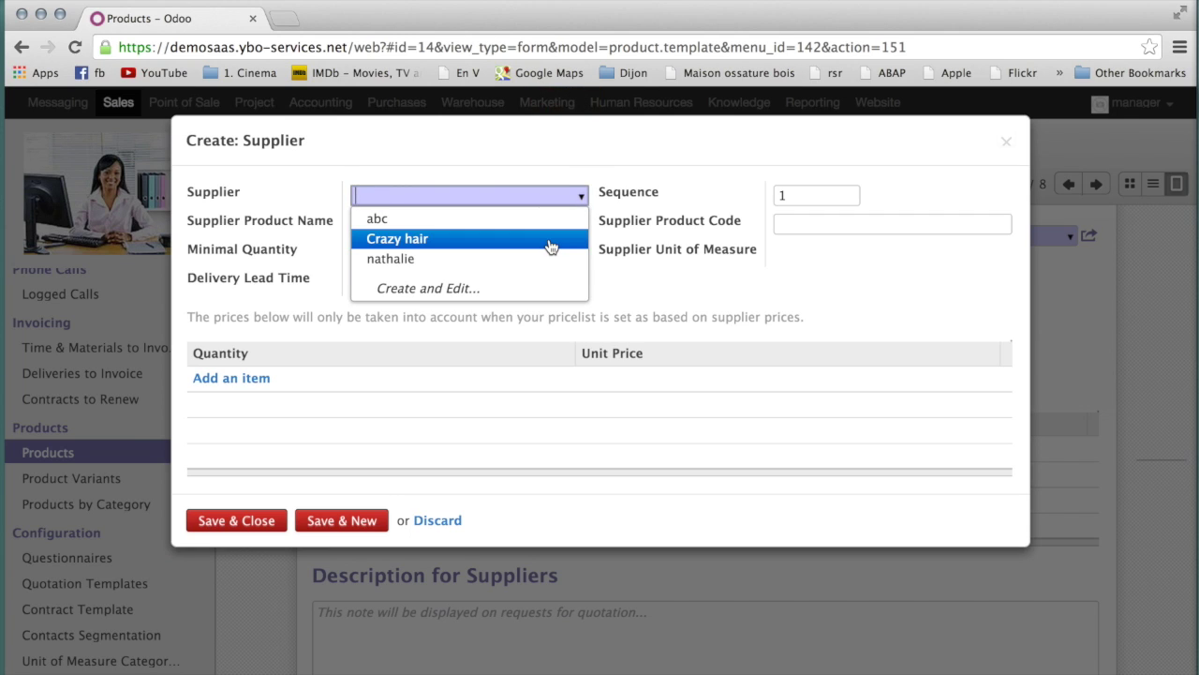
left_click(550, 245)
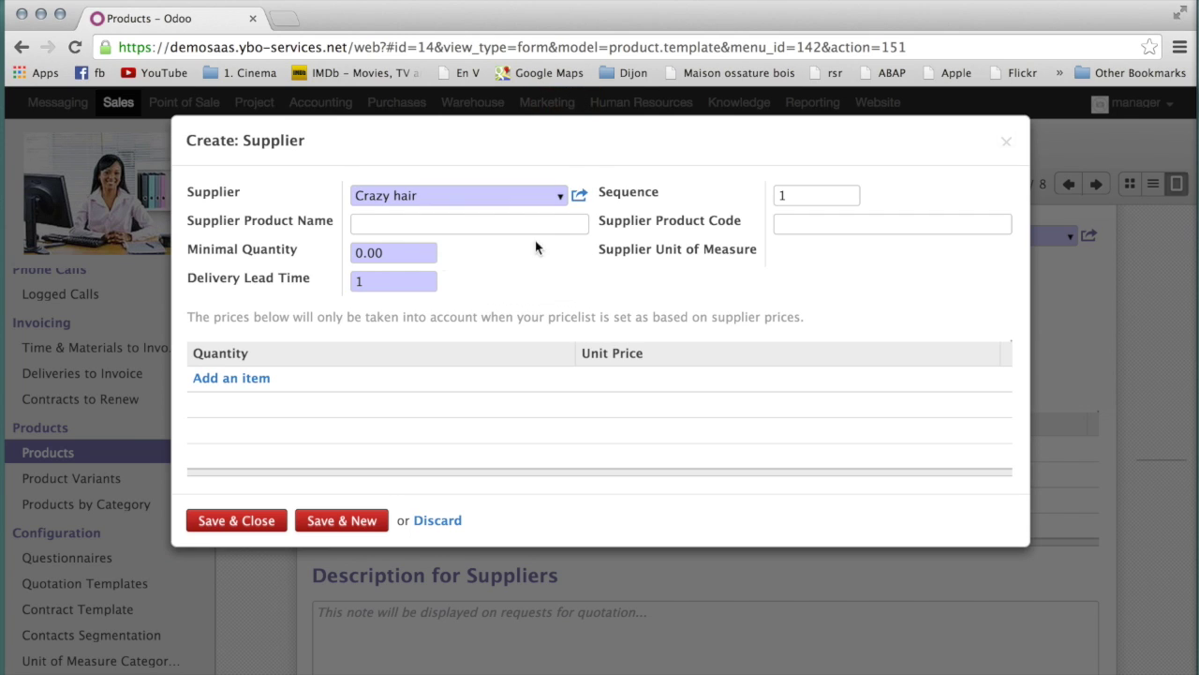
left_click(409, 227)
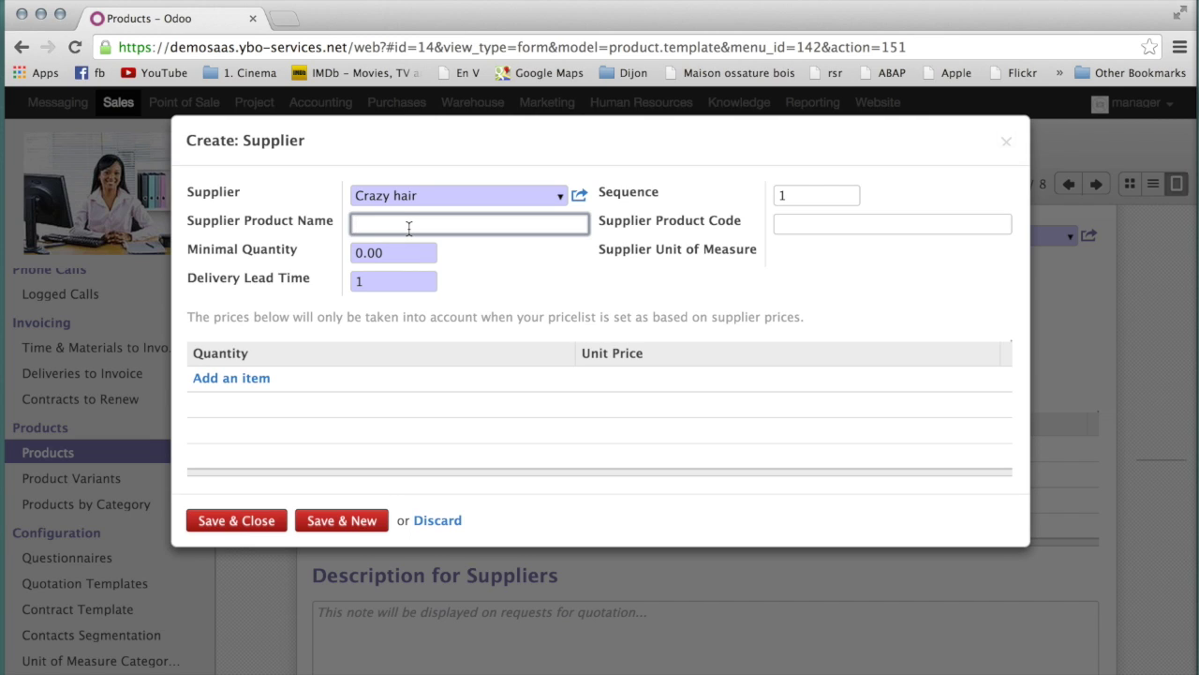
type("standard bag")
Step: Enter product code 12-34, keep minimal quantity 0.00, set lead time 8, and save the line
left_click(843, 223)
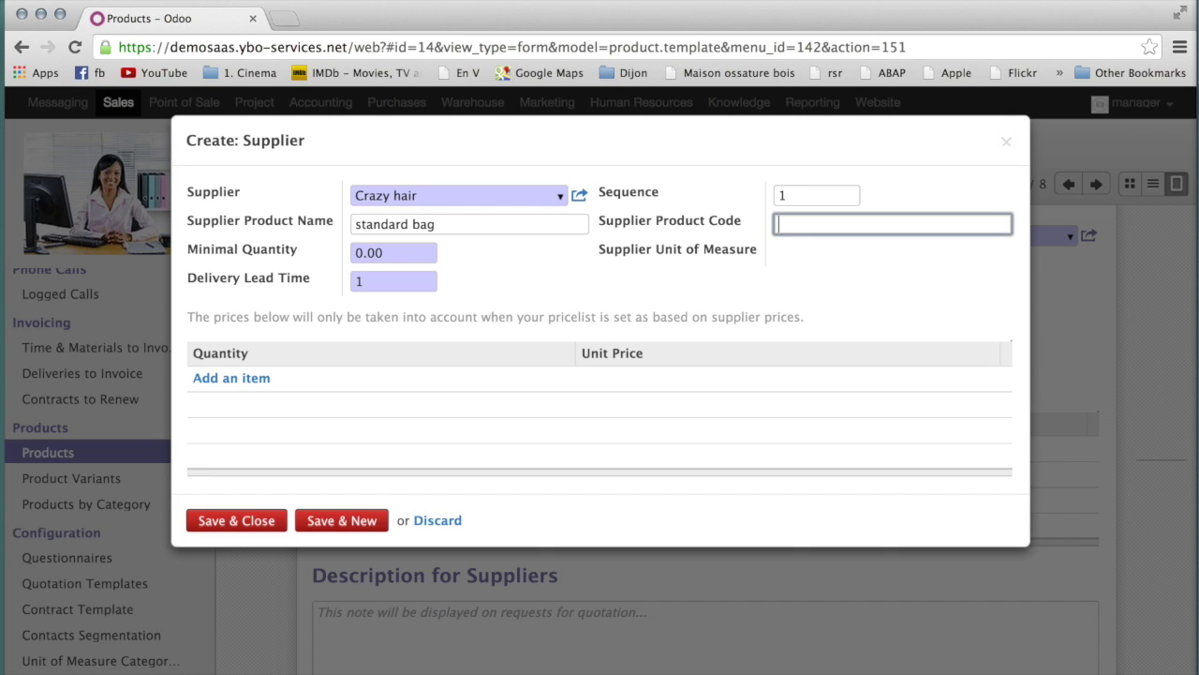
type("12-34")
left_click(420, 254)
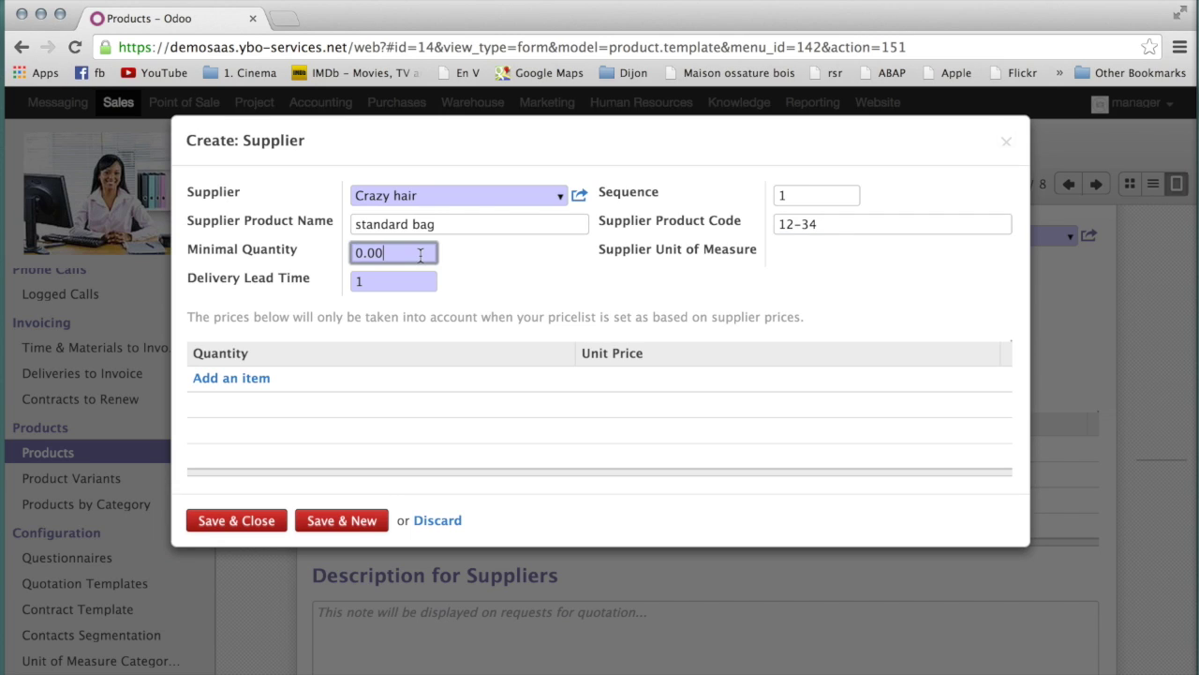
double_click(421, 255)
left_click(421, 254)
left_click(390, 285)
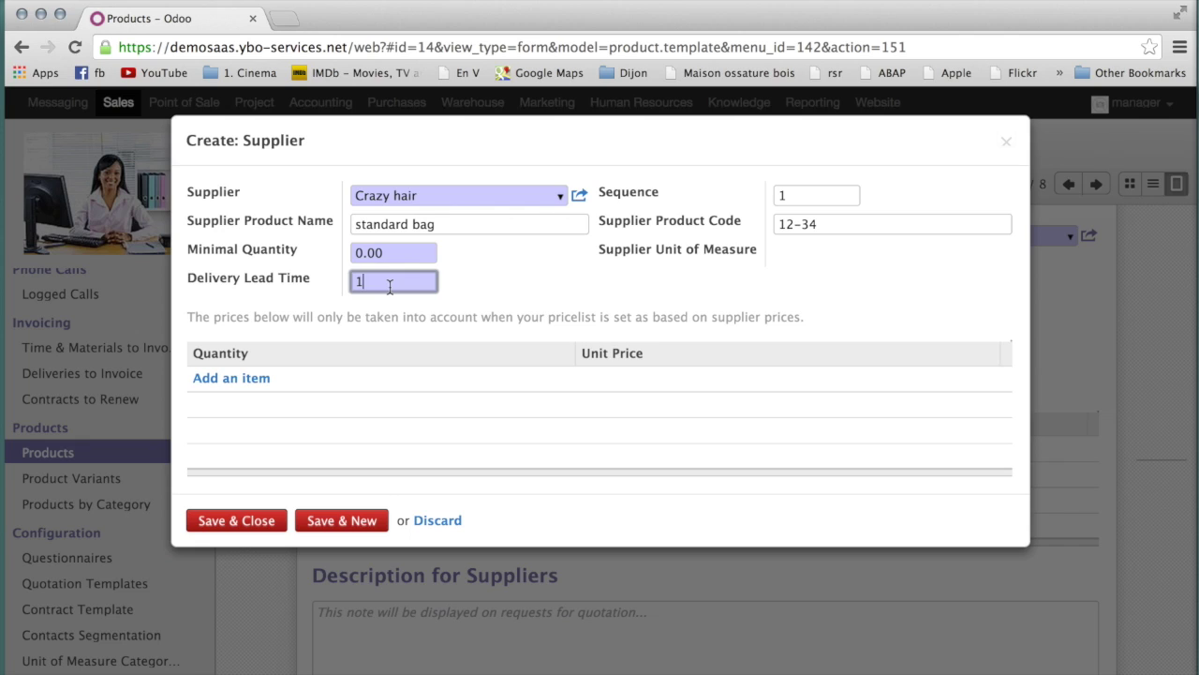
key("BackSpace")
type("8")
left_click(262, 525)
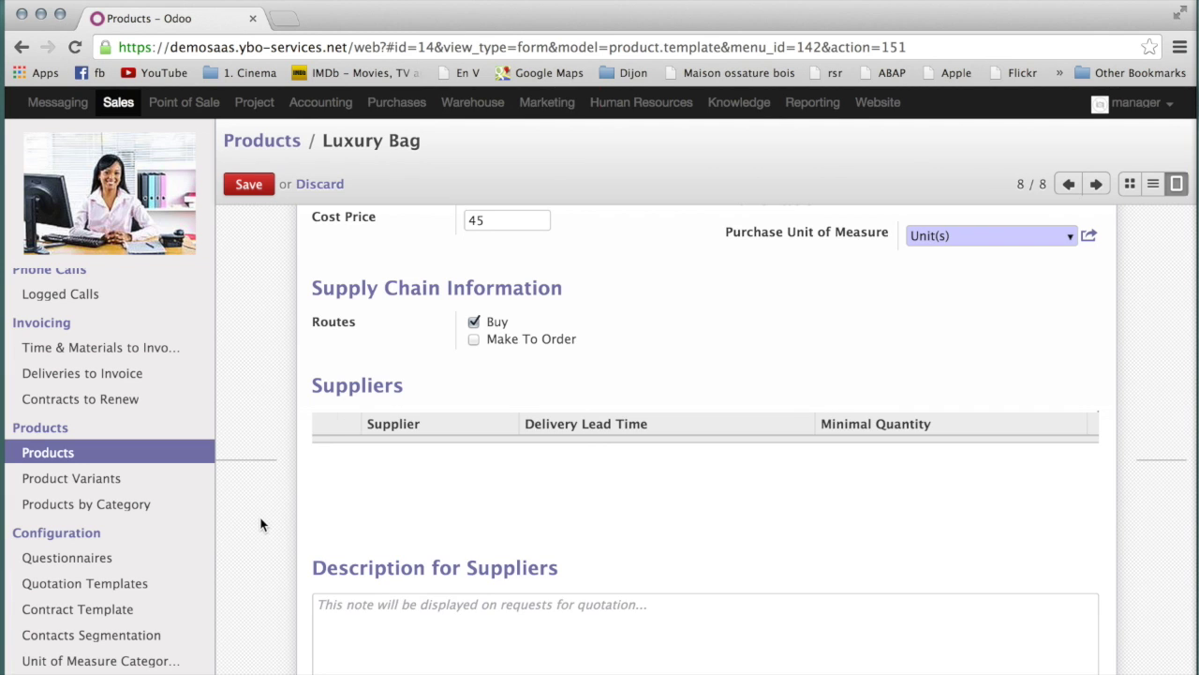
Step: Start the supplier description: 'The bag has to be produced manually using the best leather quality…'
left_click(377, 645)
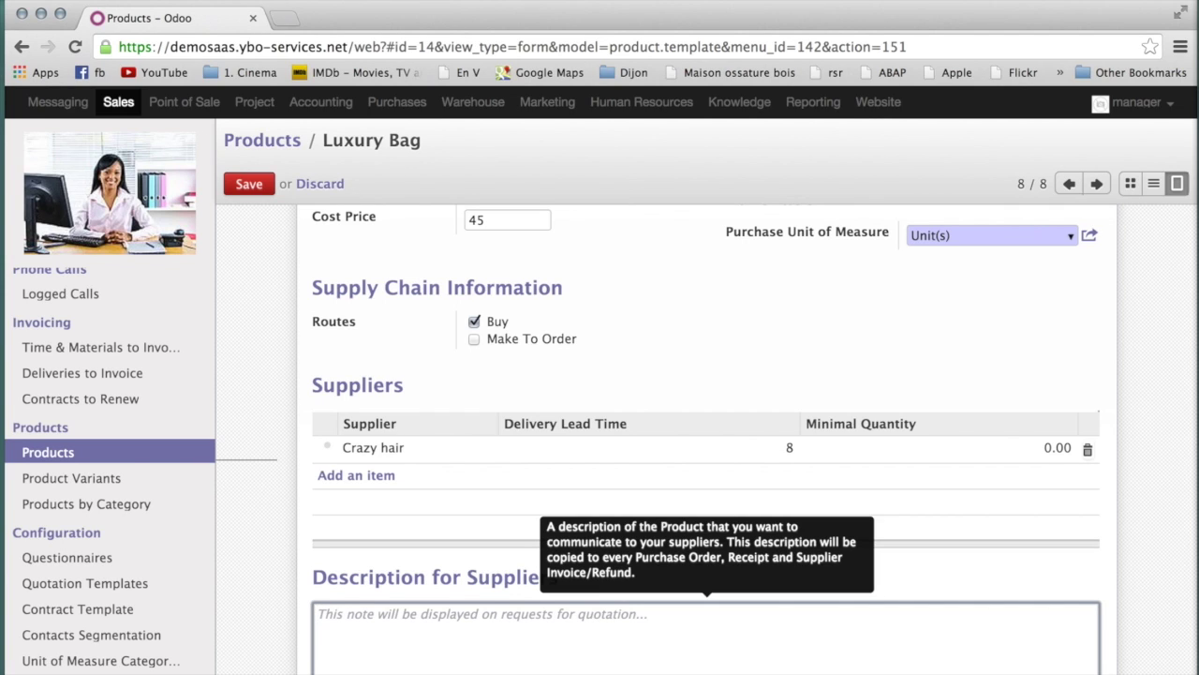
scroll(411, 274, "up", 5)
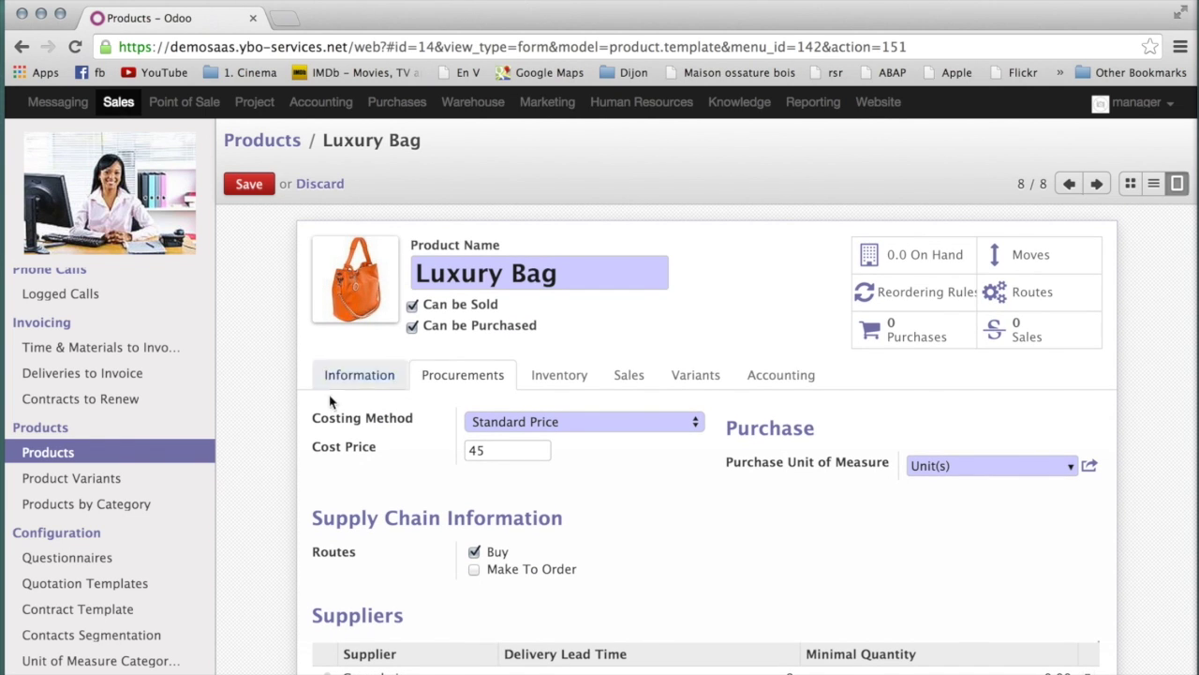
scroll(277, 462, "down", 5)
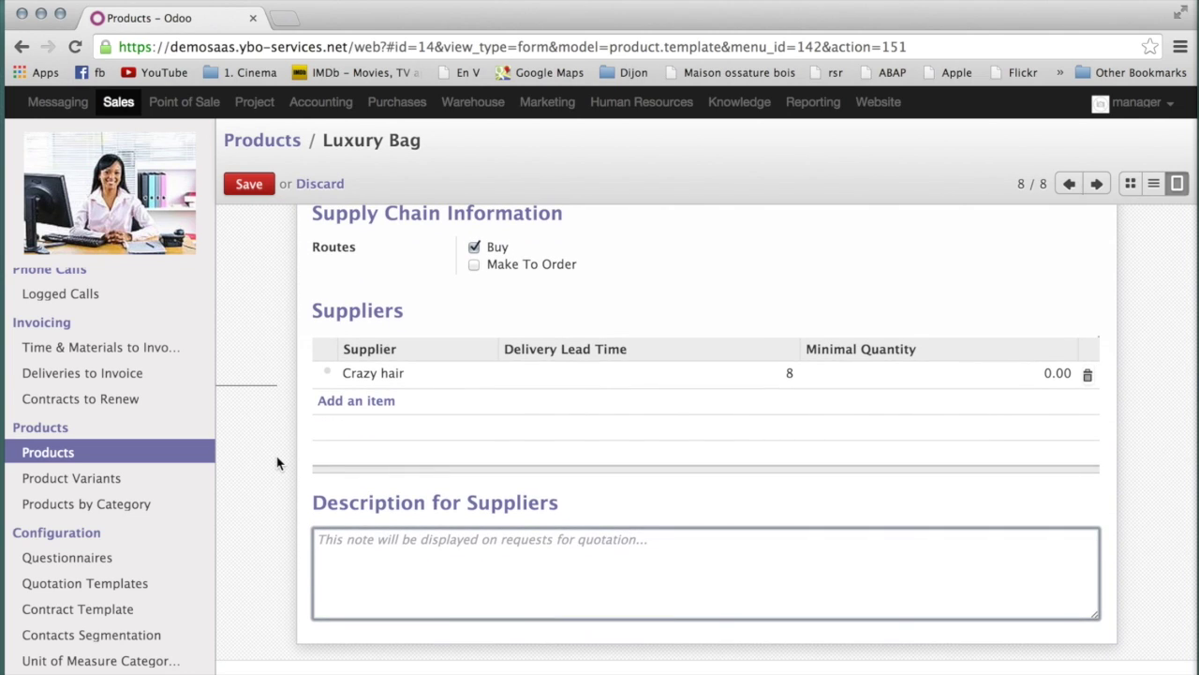
type("The bag has")
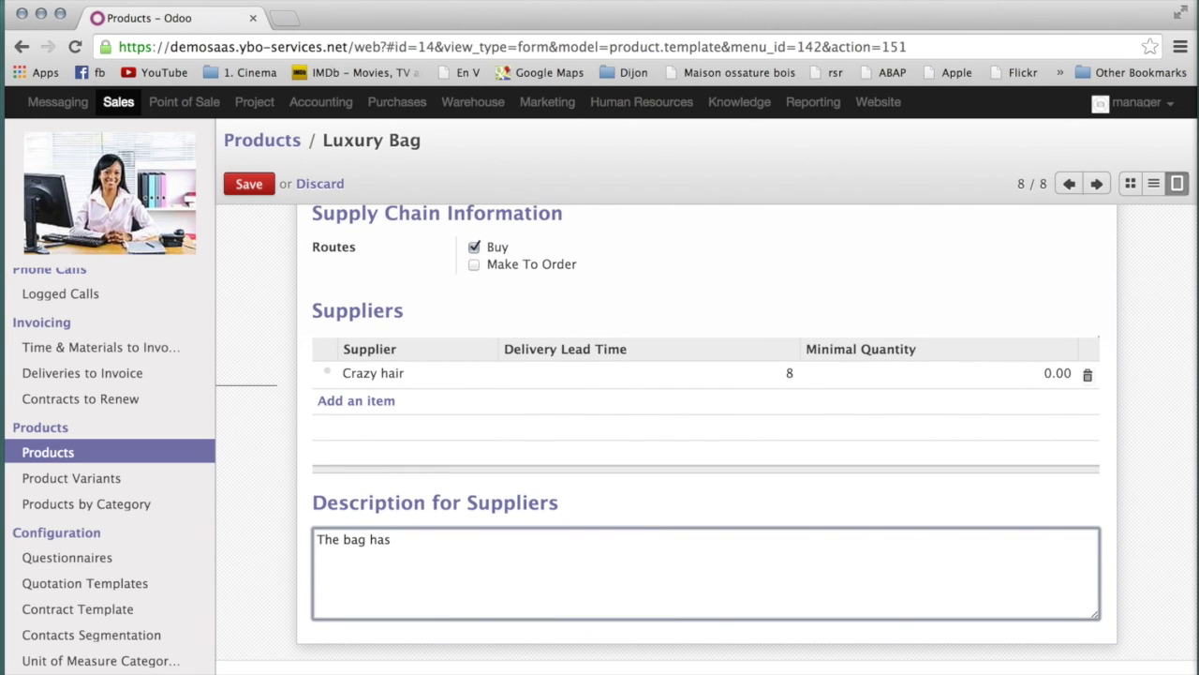
type(" to be produced manually using the best leather quality and an orange for which we will send you the detai")
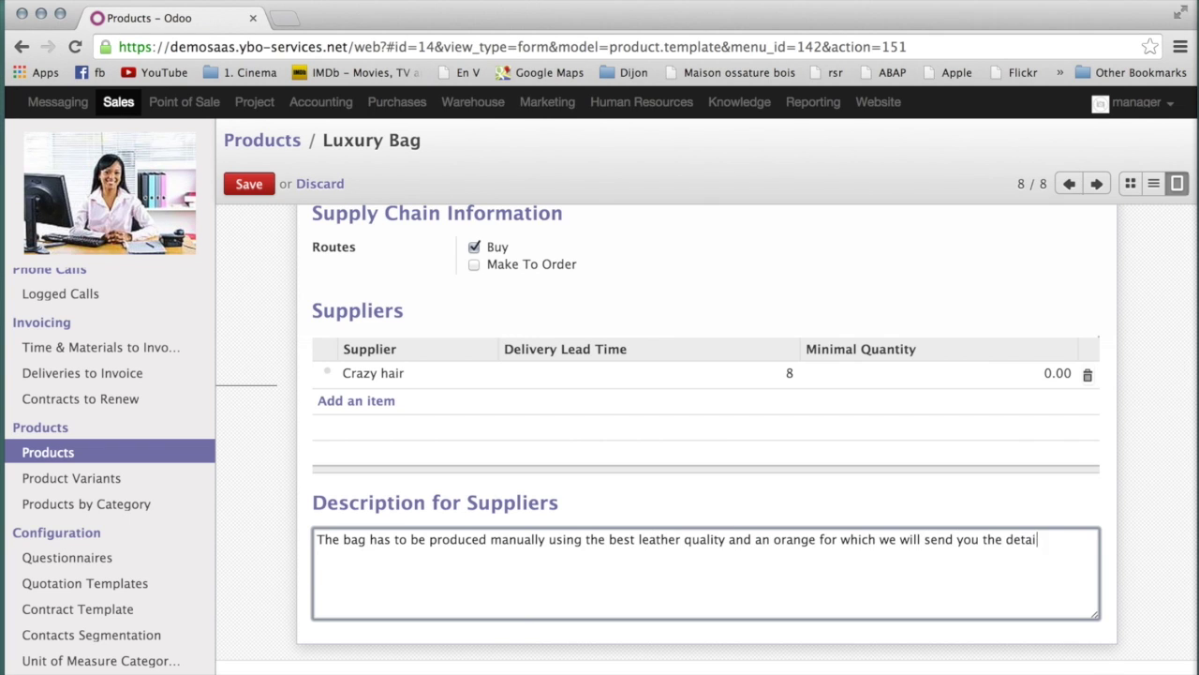
scroll(295, 442, "up", 5)
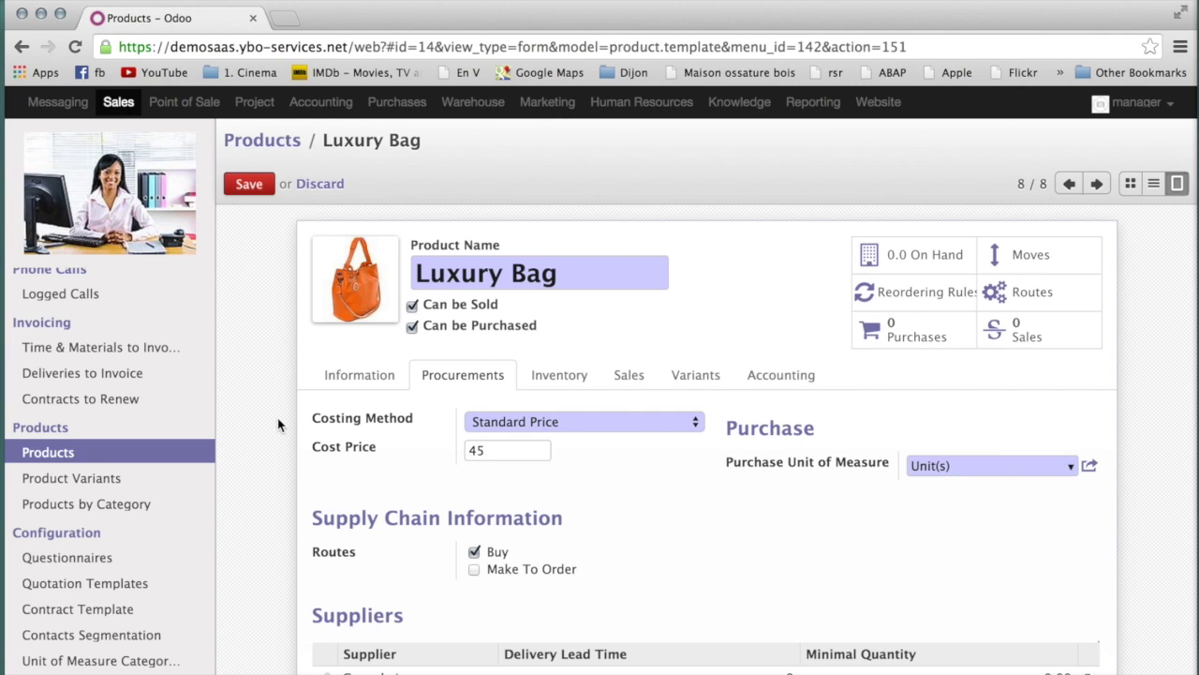
Step: On the Inventory tab, change Luxury Bag's Status from End of Lifecycle to Obsolete
left_click(568, 375)
scroll(567, 384, "down", 3)
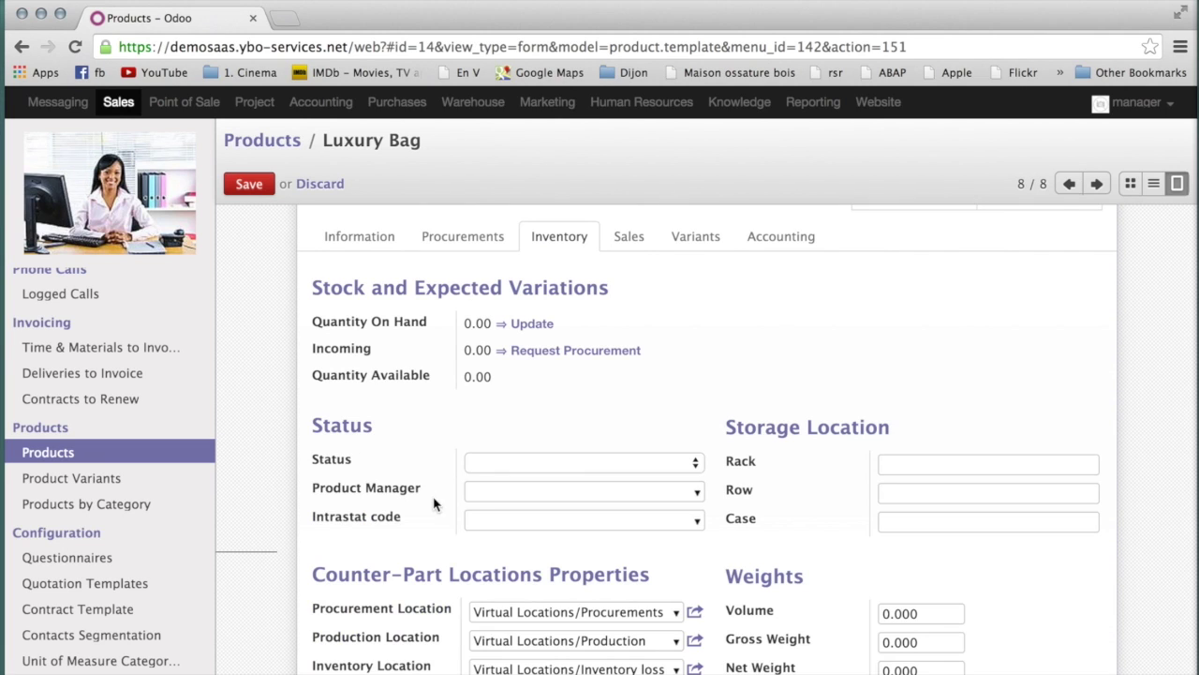
left_click(696, 463)
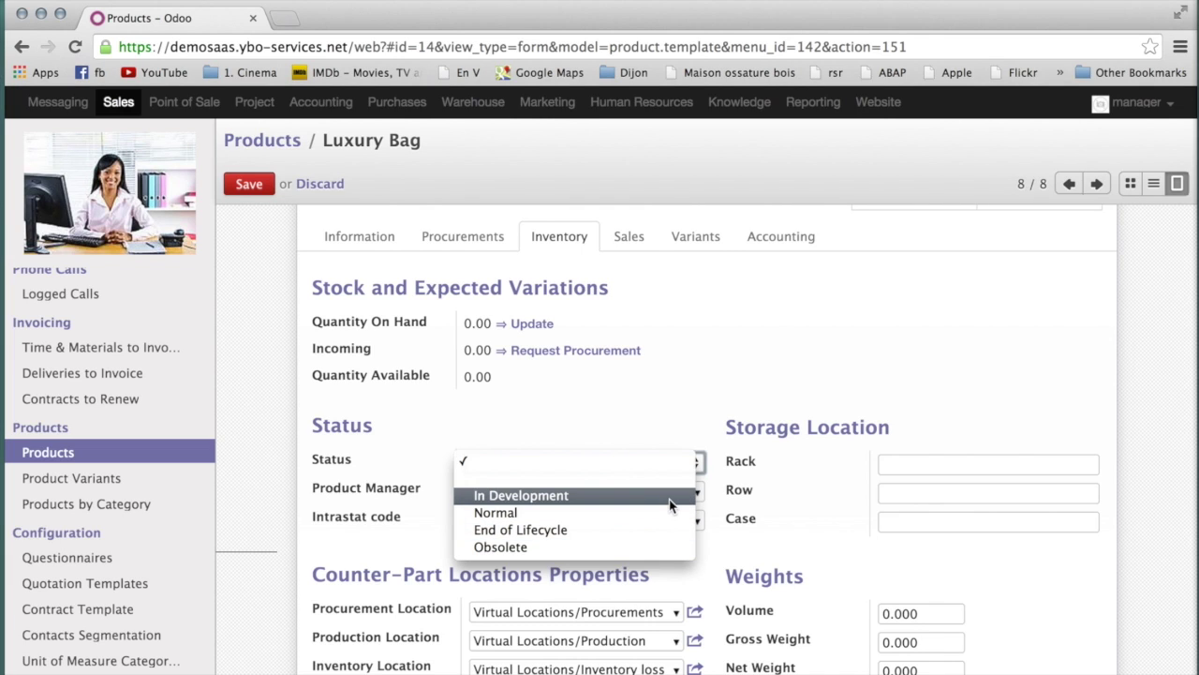
left_click(668, 404)
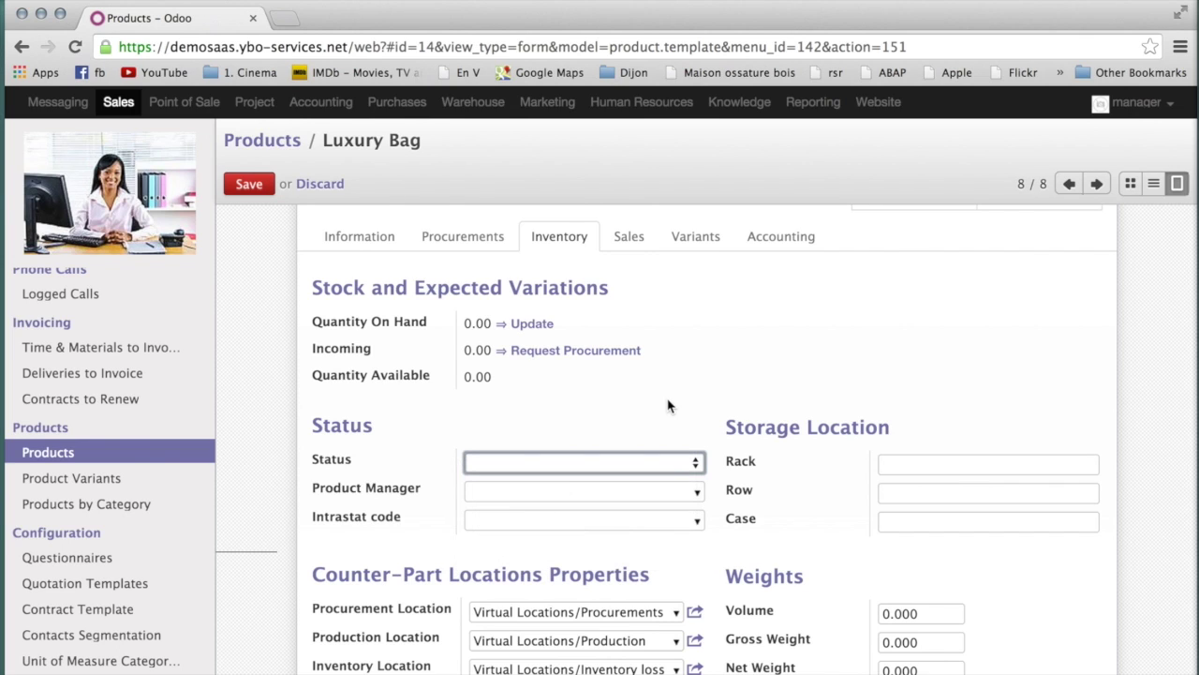
left_click(697, 462)
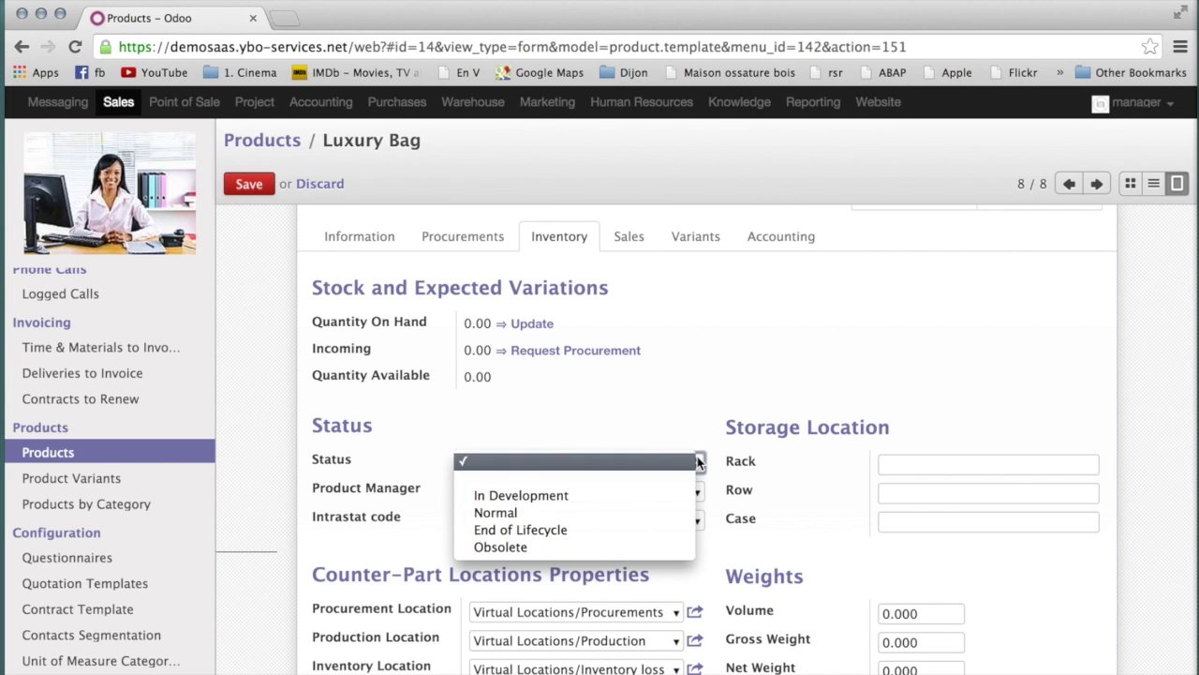
left_click(665, 530)
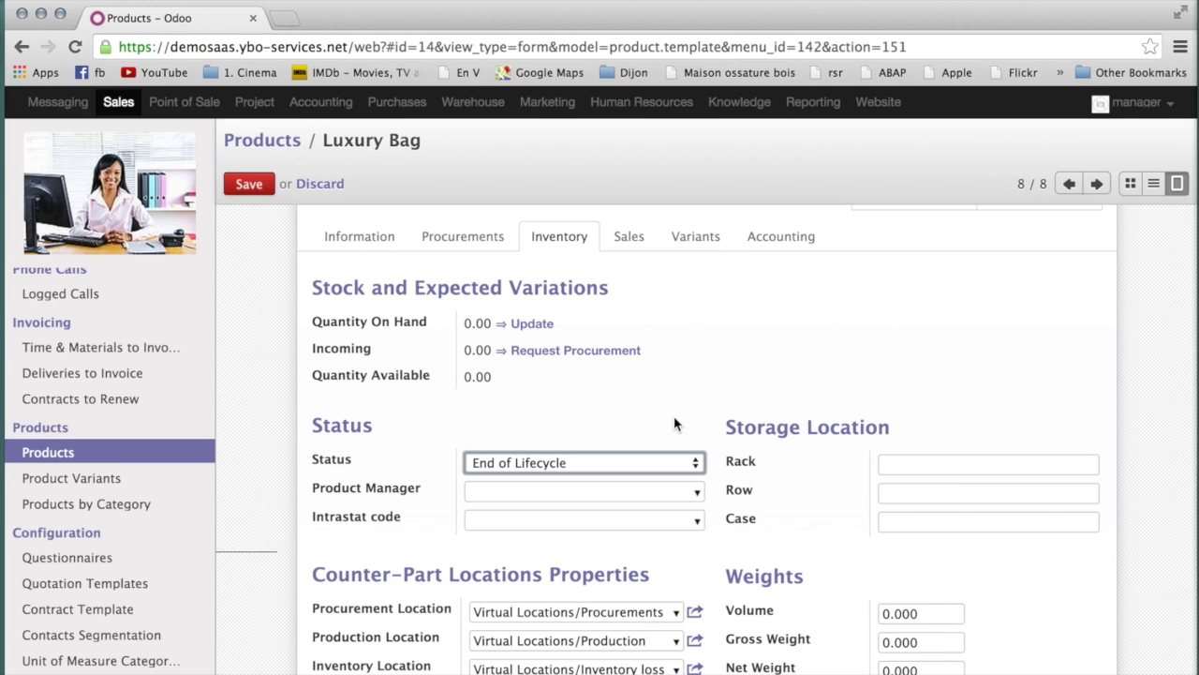
key("Down")
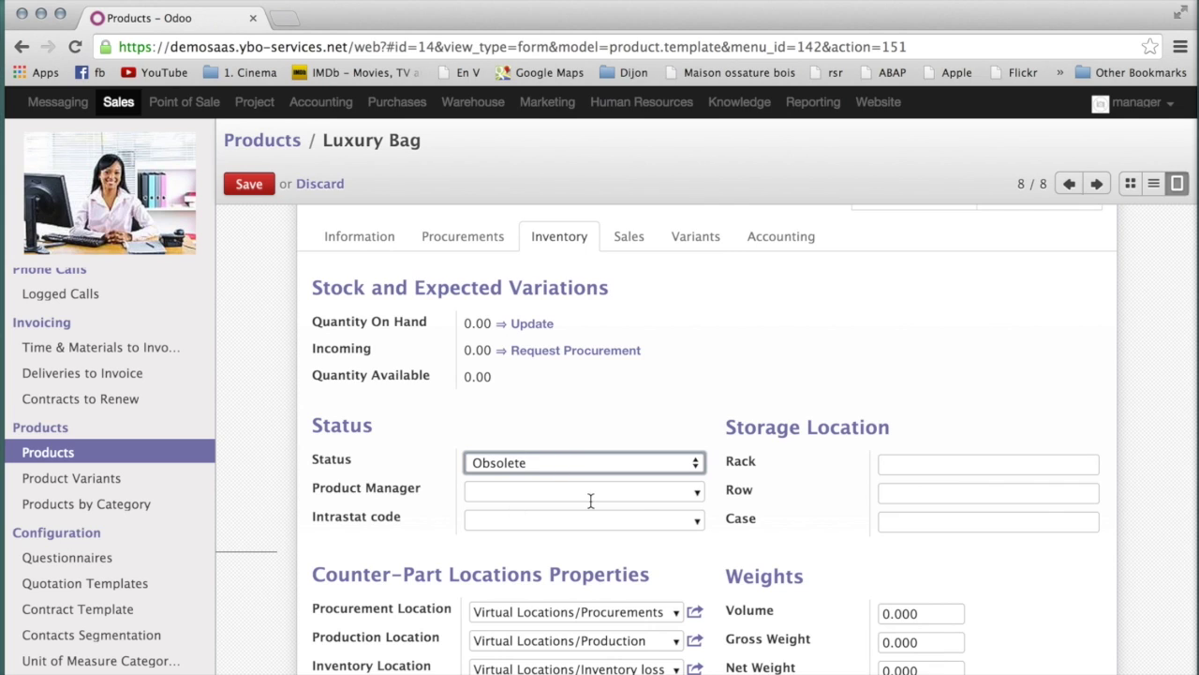
Step: Choose a manager user as Product Manager and leave the Intrastat code empty
left_click(697, 496)
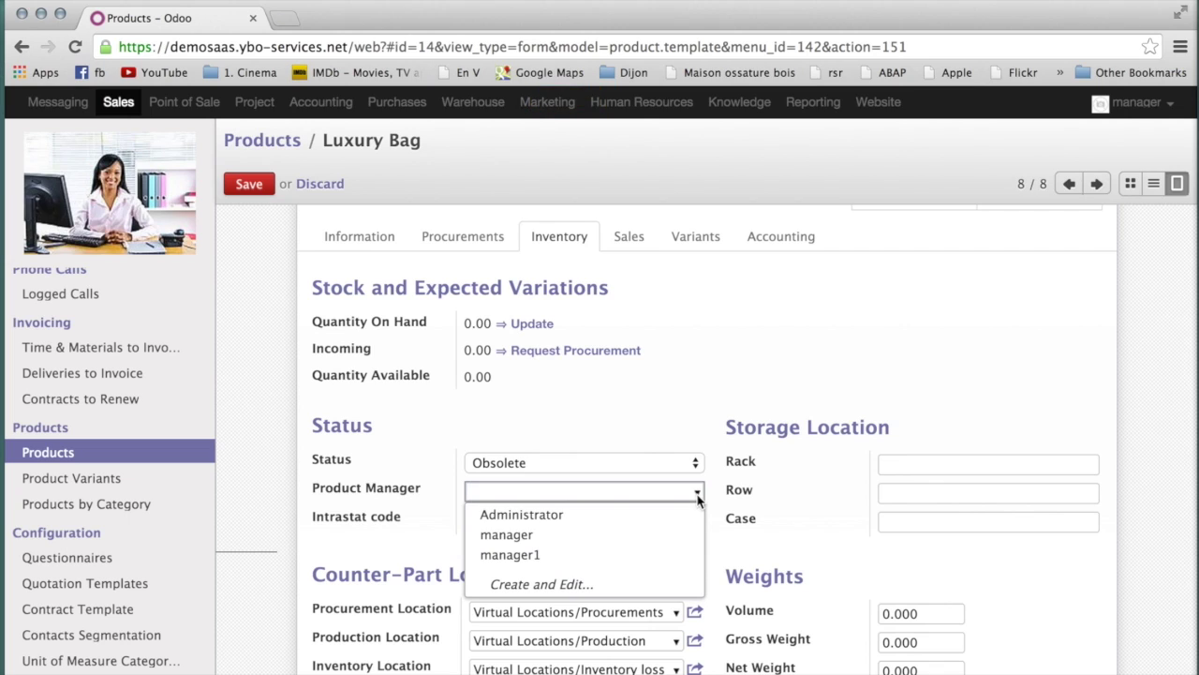
left_click(694, 558)
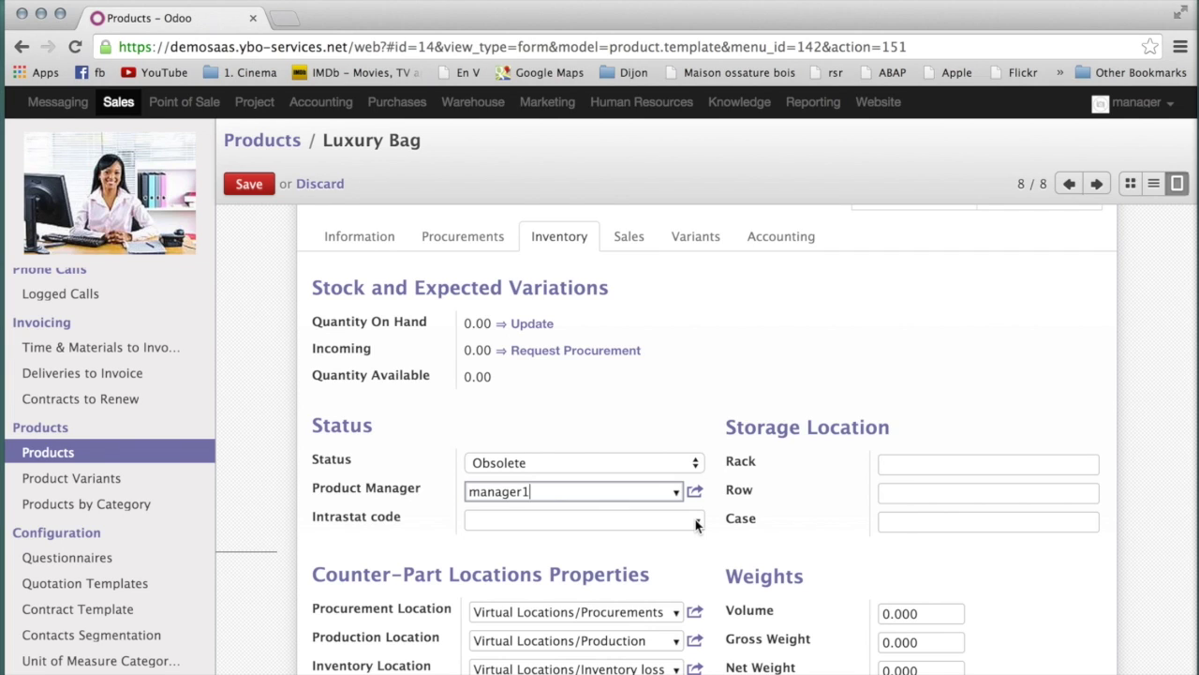
left_click(695, 519)
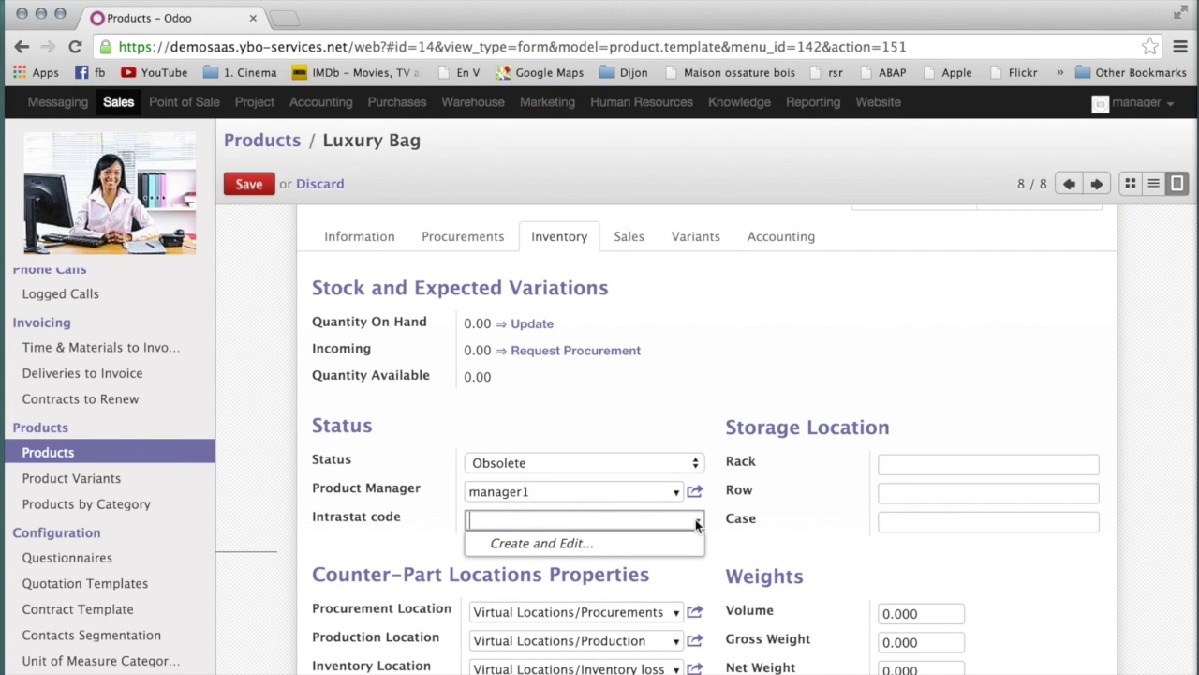
left_click(386, 527)
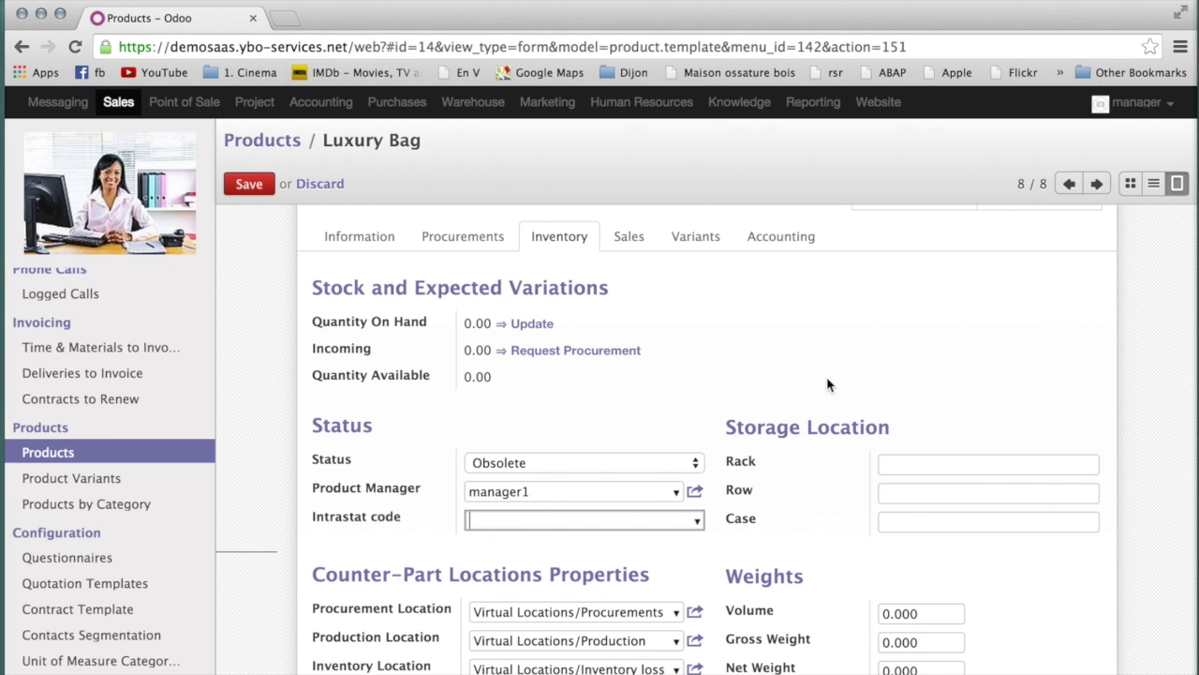
scroll(834, 536, "down", 3)
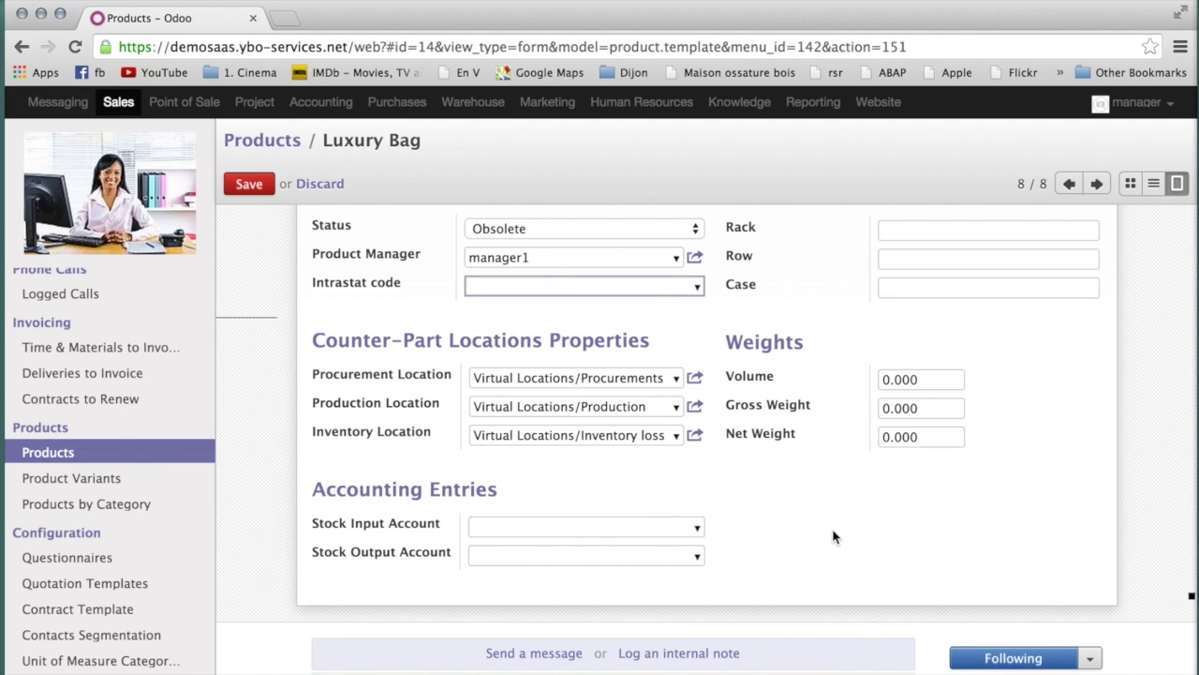
scroll(642, 431, "up", 5)
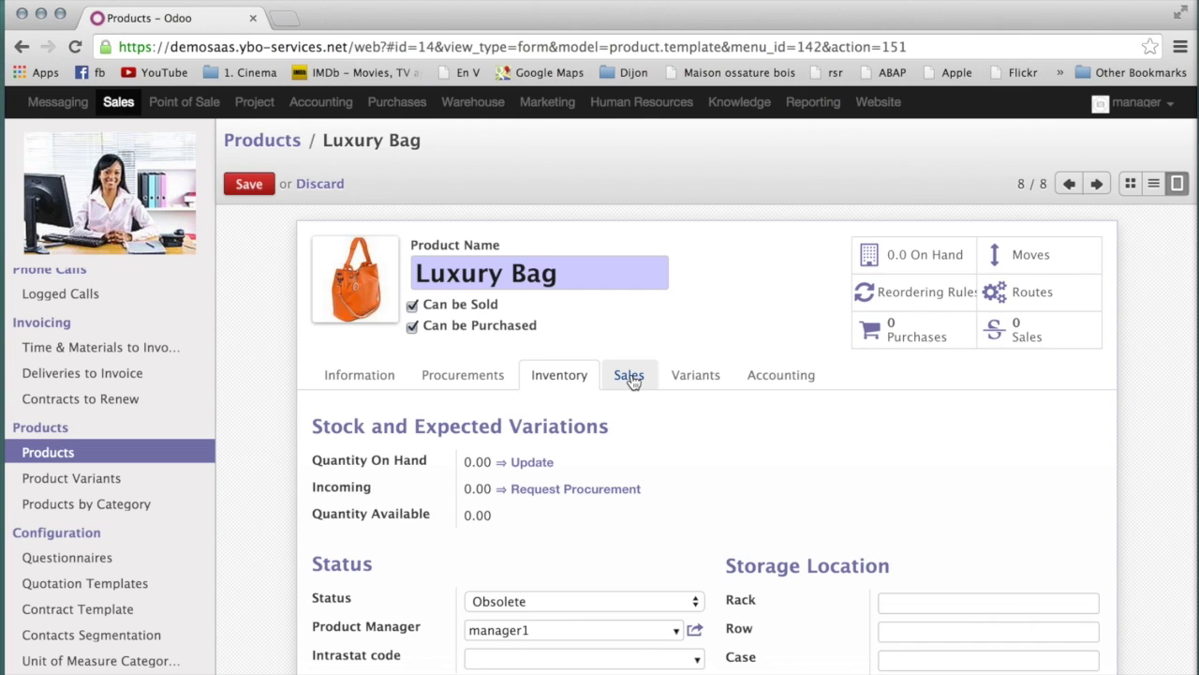
Step: On the Sales tab, set Warranty to 3 months, keeping Customer Lead Time at 7 days
left_click(633, 381)
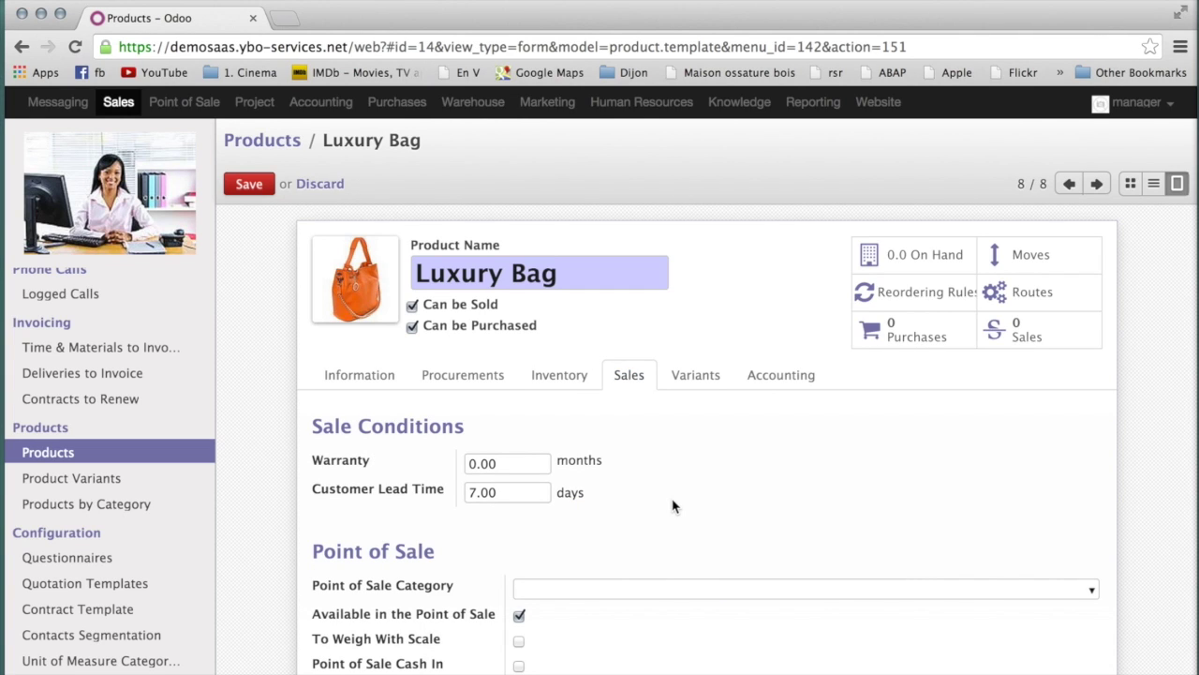
double_click(526, 463)
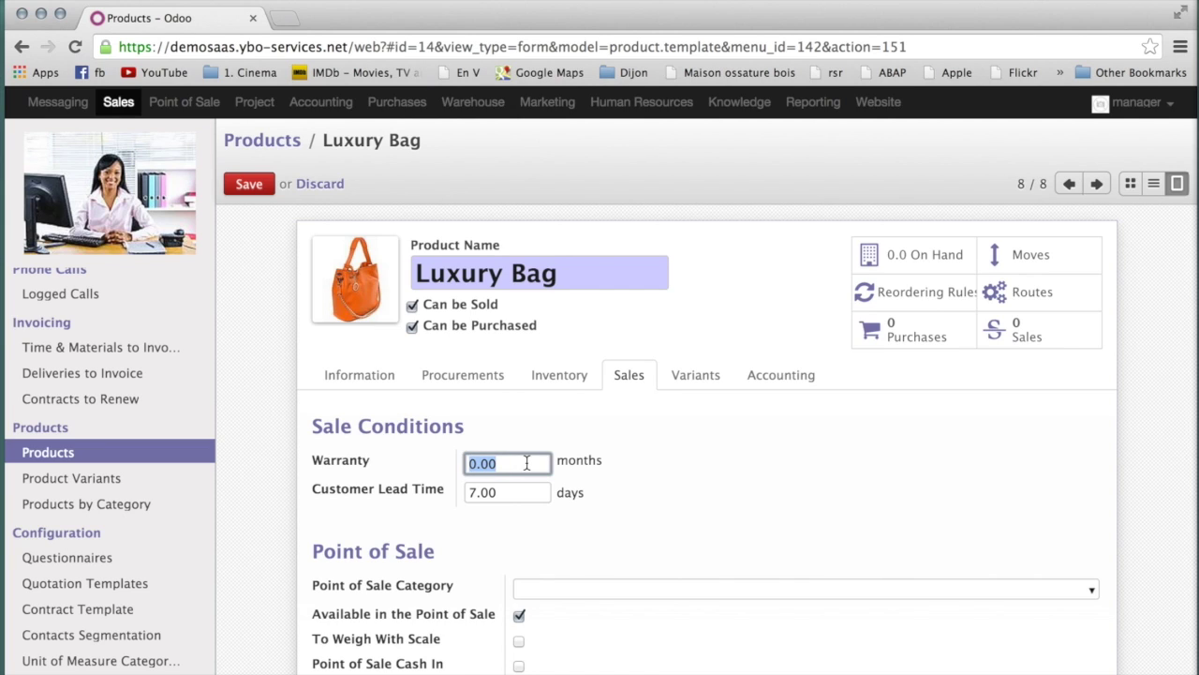
type("3")
scroll(526, 463, "down", 3)
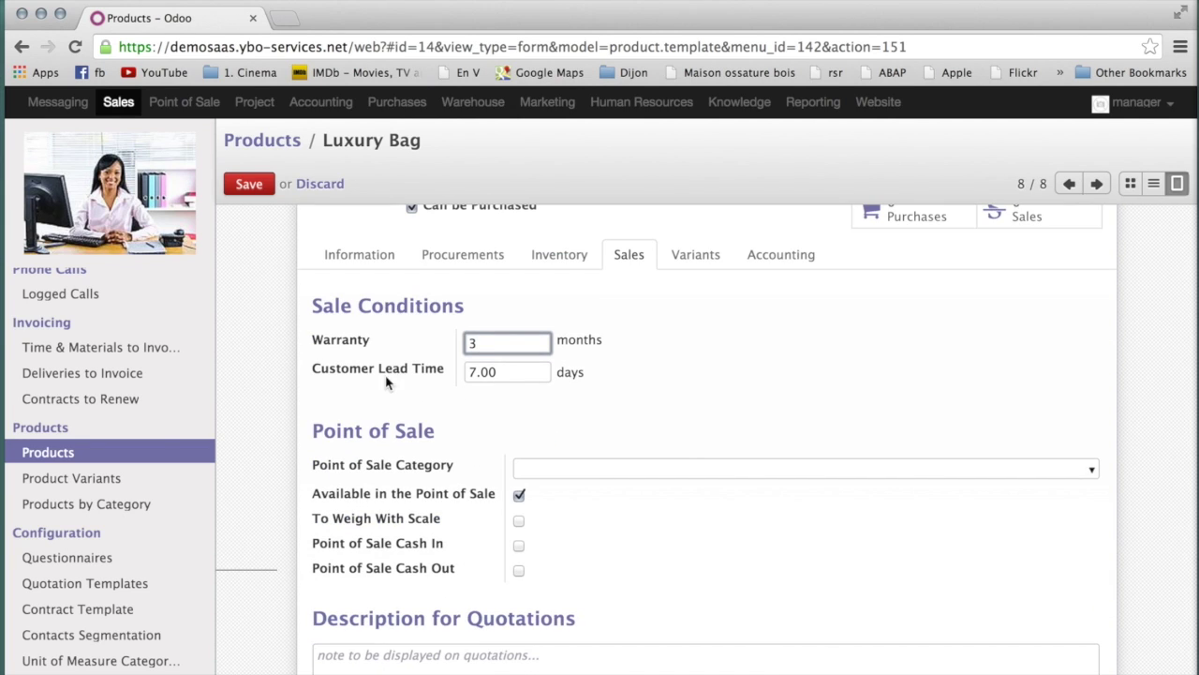
left_click(508, 374)
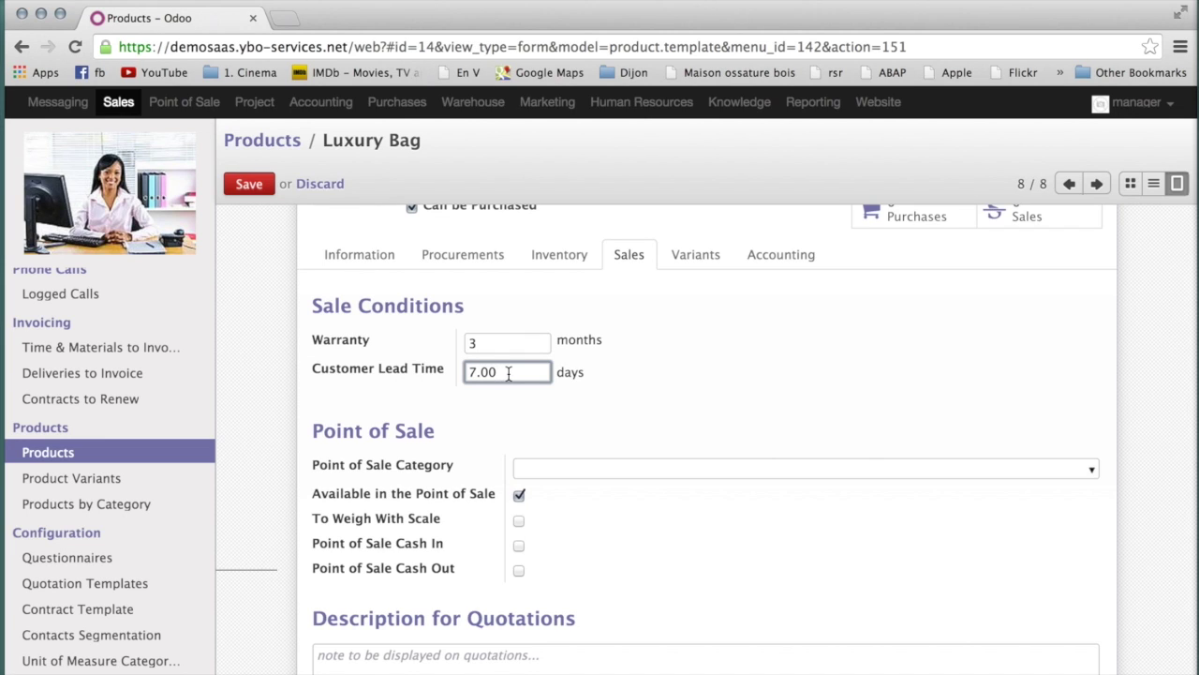
scroll(281, 619, "down", 1)
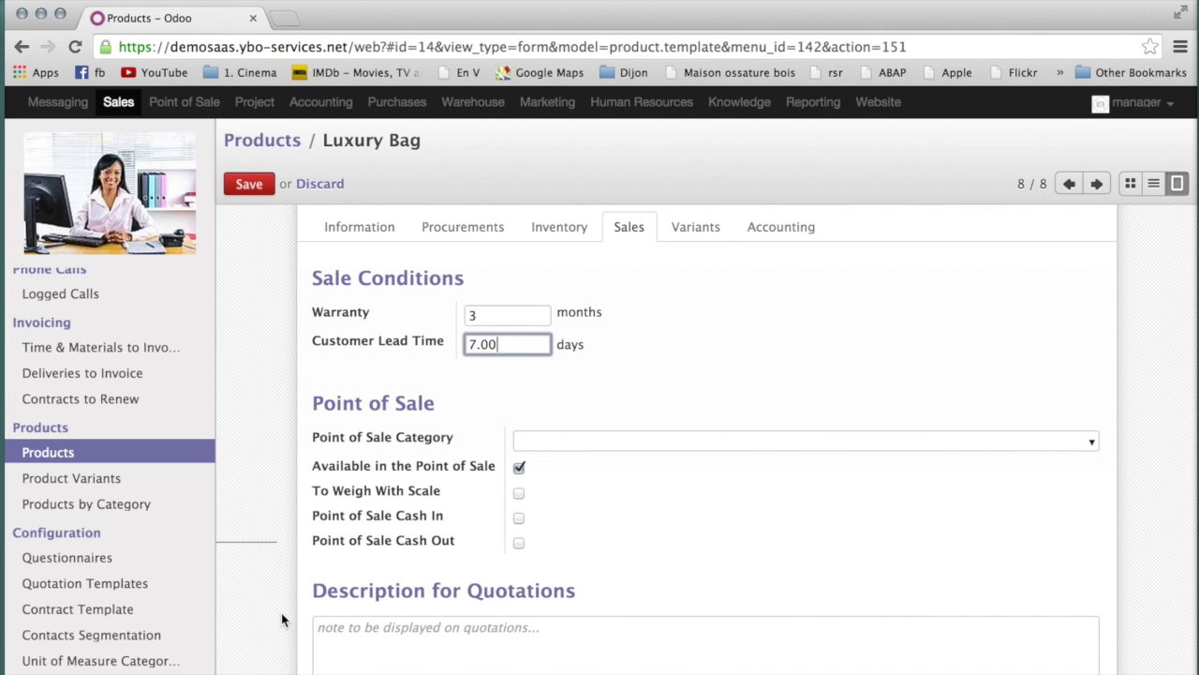
left_click(368, 648)
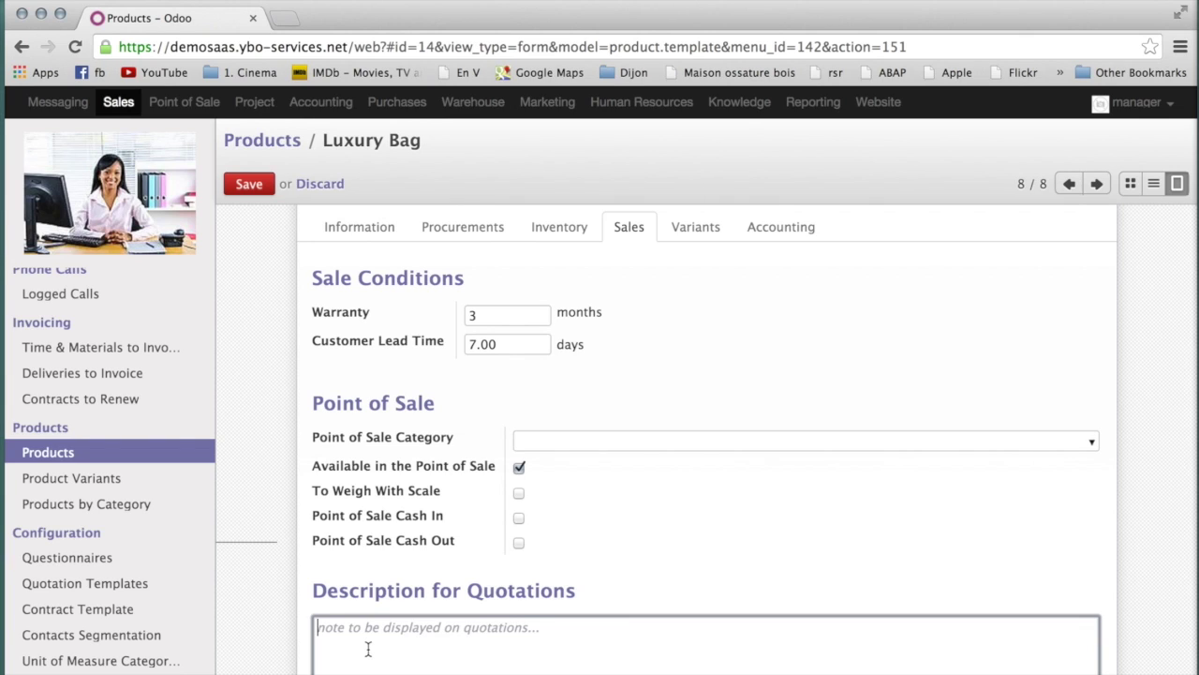
Step: Write the quotation description: 'This luxury bag is produced using traditional and proven technology…'
type("This luxury bag is produced using")
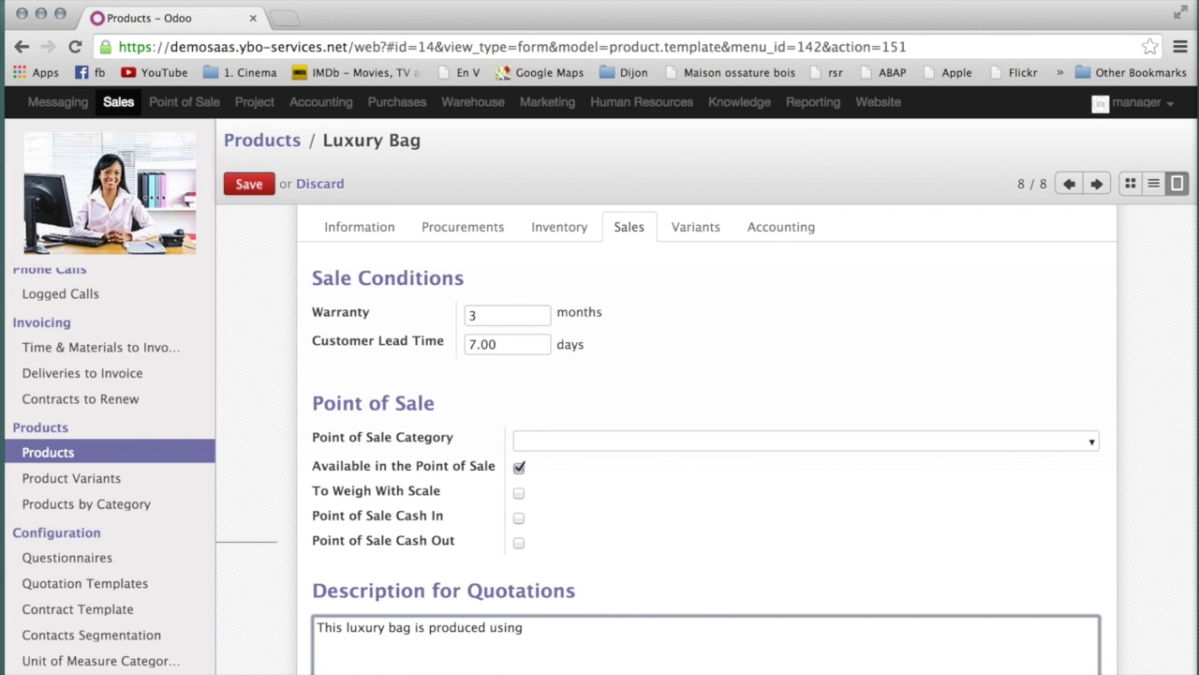
type(" traditional and proven technology in the best available leather. The dimensions are 20 cm x 15 cm x 8 cm. We offer a lifetime warranty on this very high end product.")
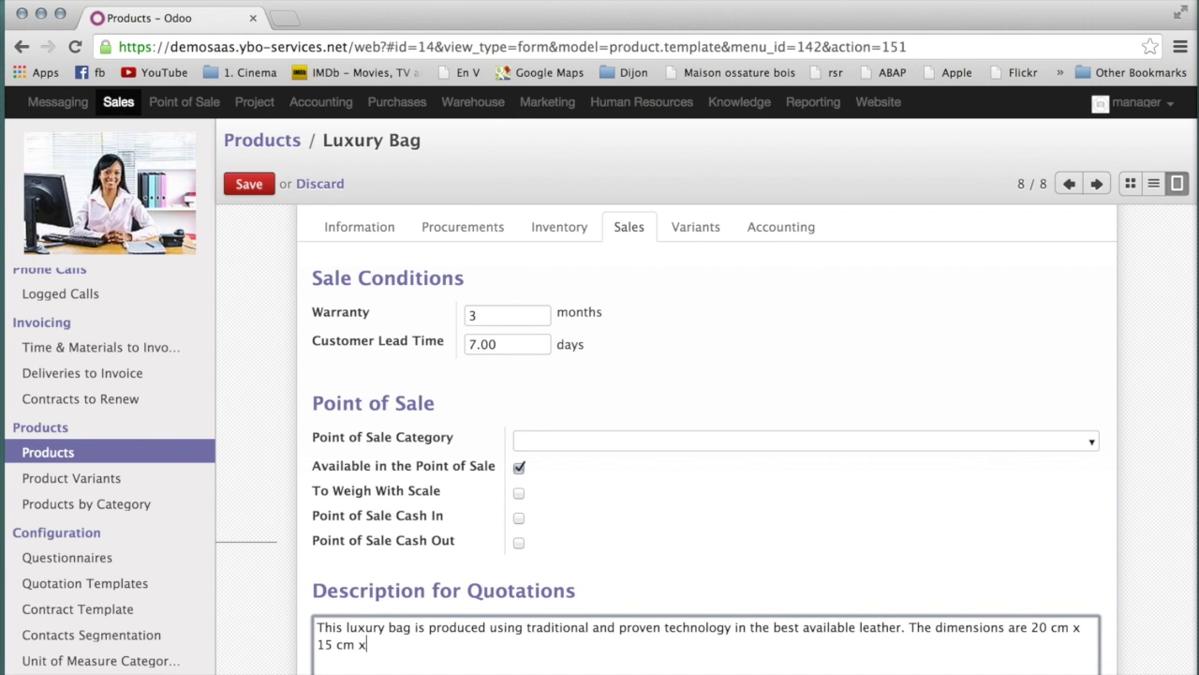
scroll(614, 627, "down", 2)
scroll(614, 627, "up", 3)
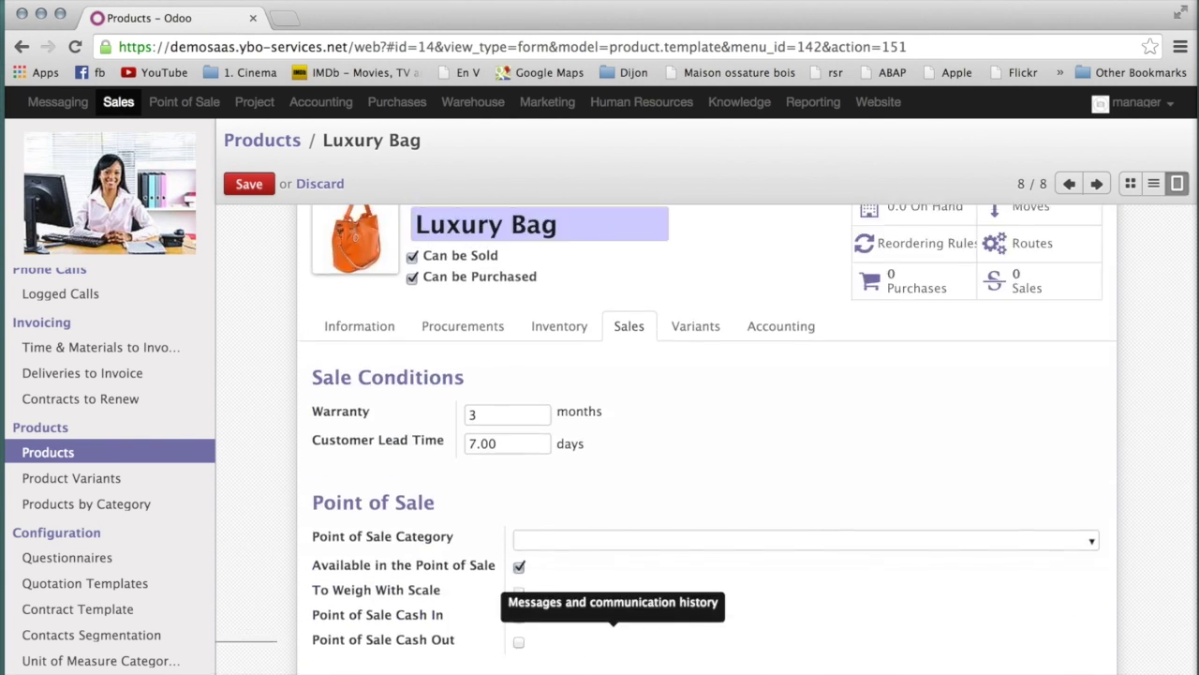
left_click(770, 335)
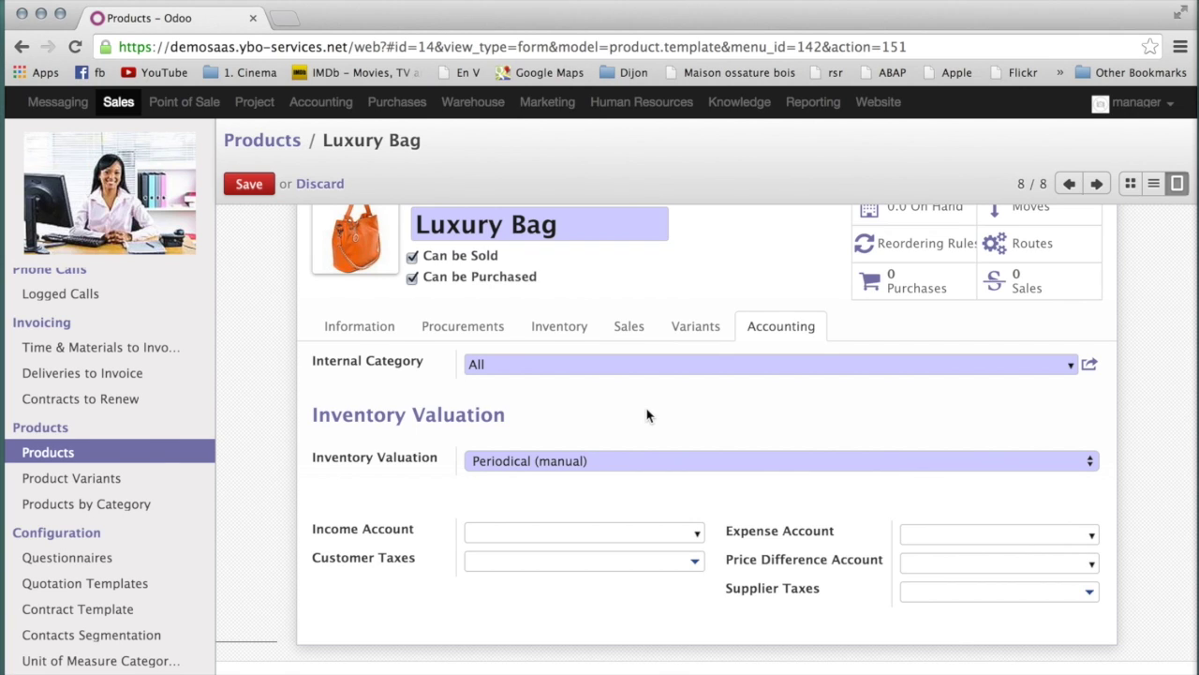
Step: Choose Goods as Internal Category and view its accounts (400100 Sales, 500100 Cost of sales)
left_click(1068, 365)
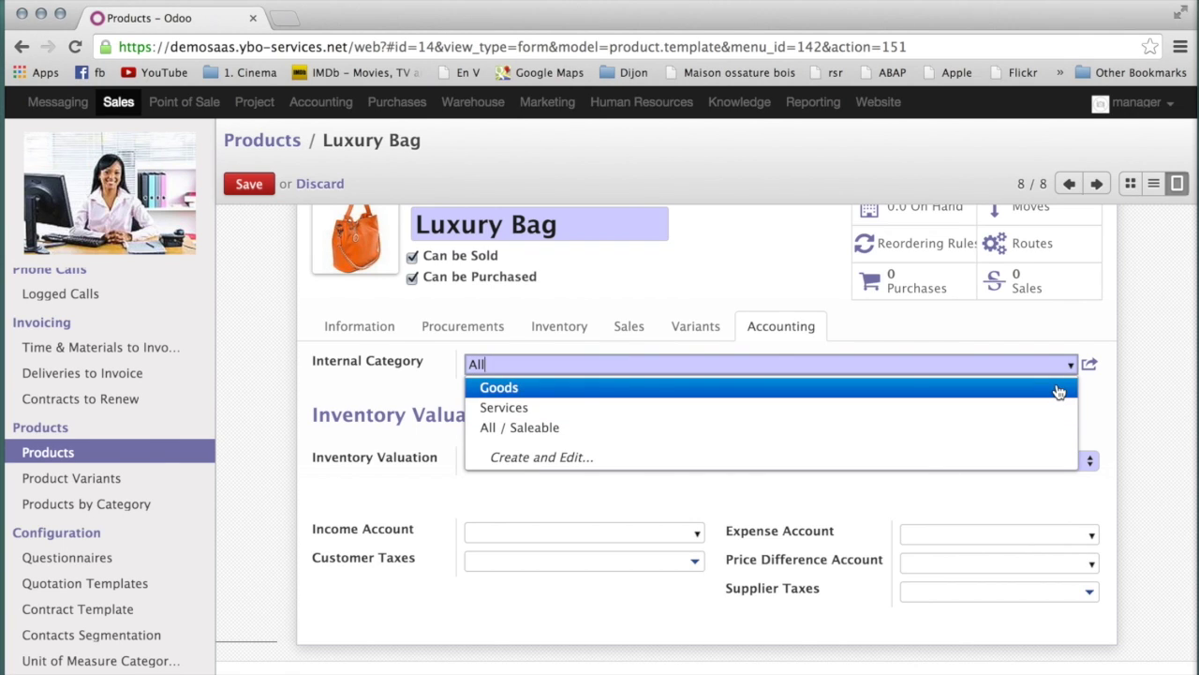
left_click(1059, 392)
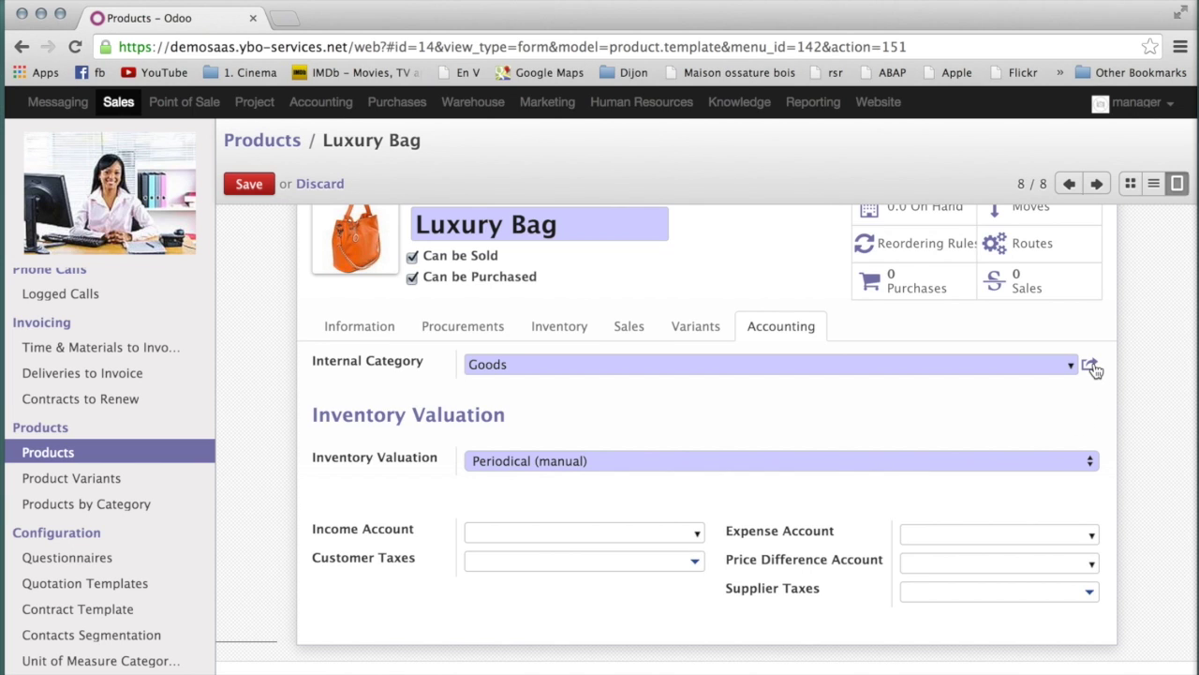
left_click(1091, 367)
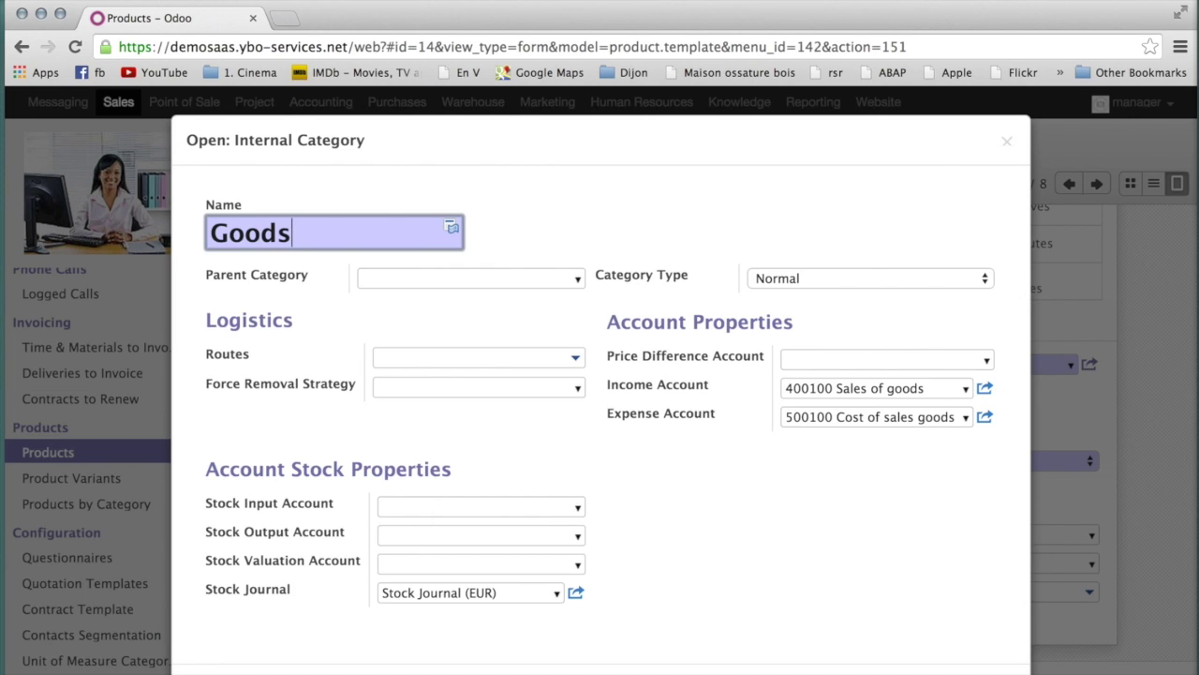
key("Escape")
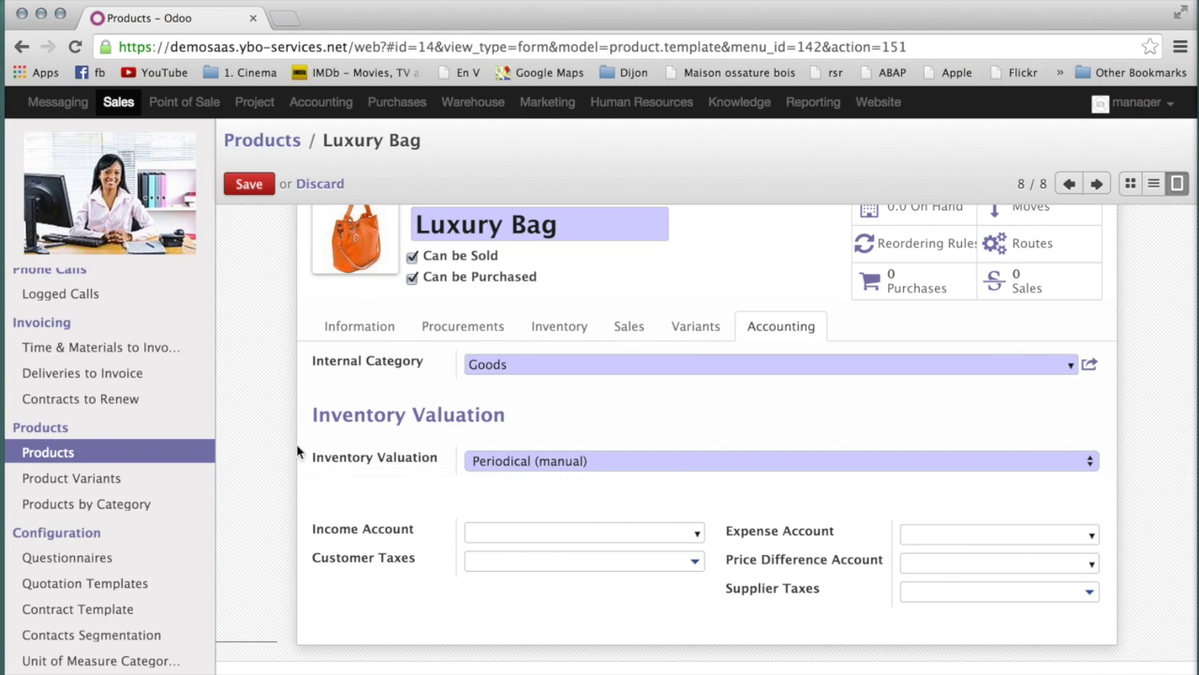
Step: Change Luxury Bag's Inventory Valuation from Periodical to Real Time (automated)
mouse_move(325, 459)
left_click(502, 468)
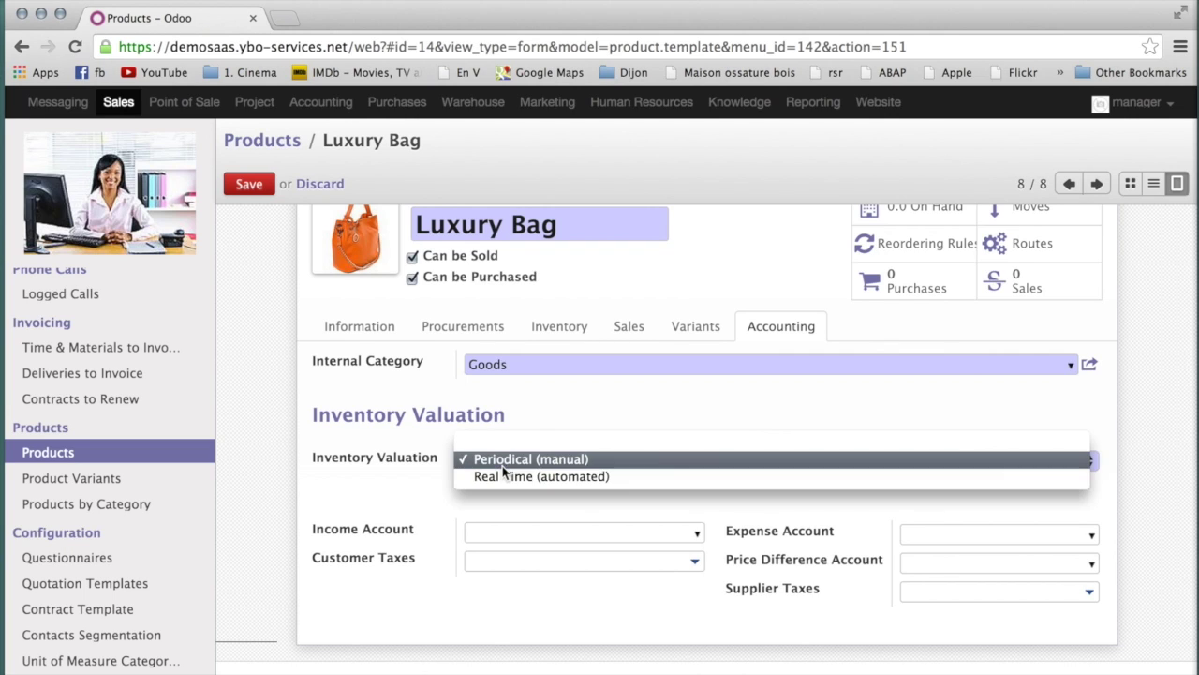
left_click(553, 478)
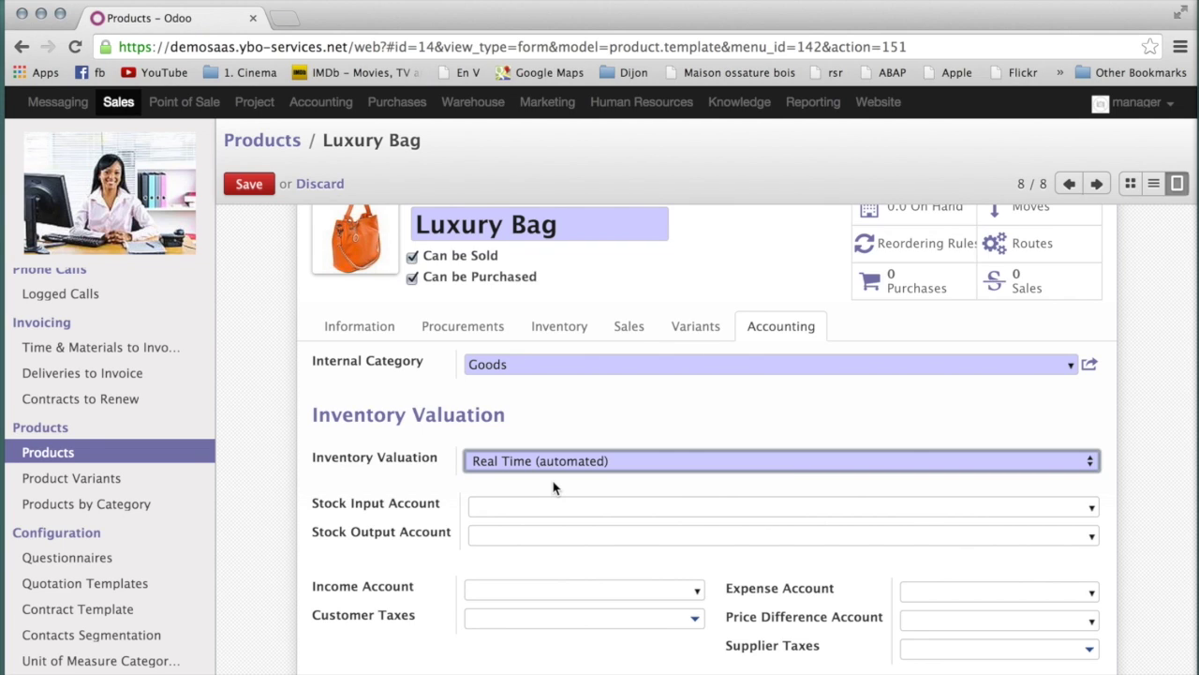
left_click(485, 339)
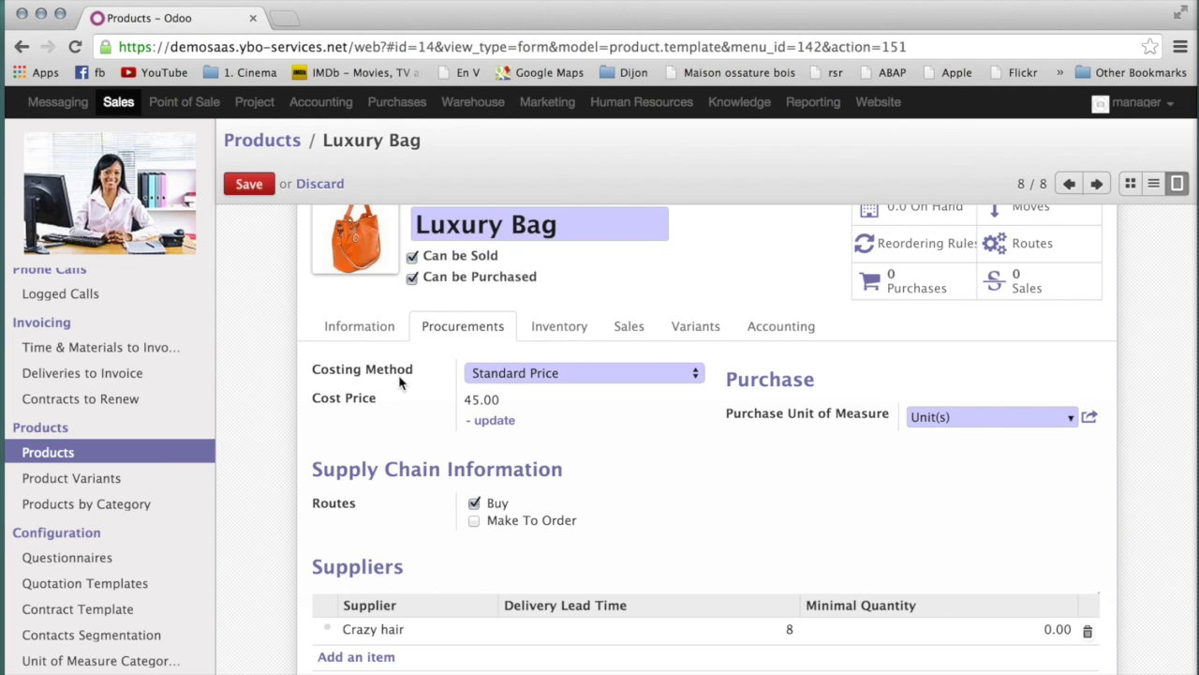
Step: On the Accounting tab, set Inventory Valuation back to Periodical (manual)
mouse_move(380, 384)
left_click(794, 328)
left_click(1082, 510)
left_click(1082, 525)
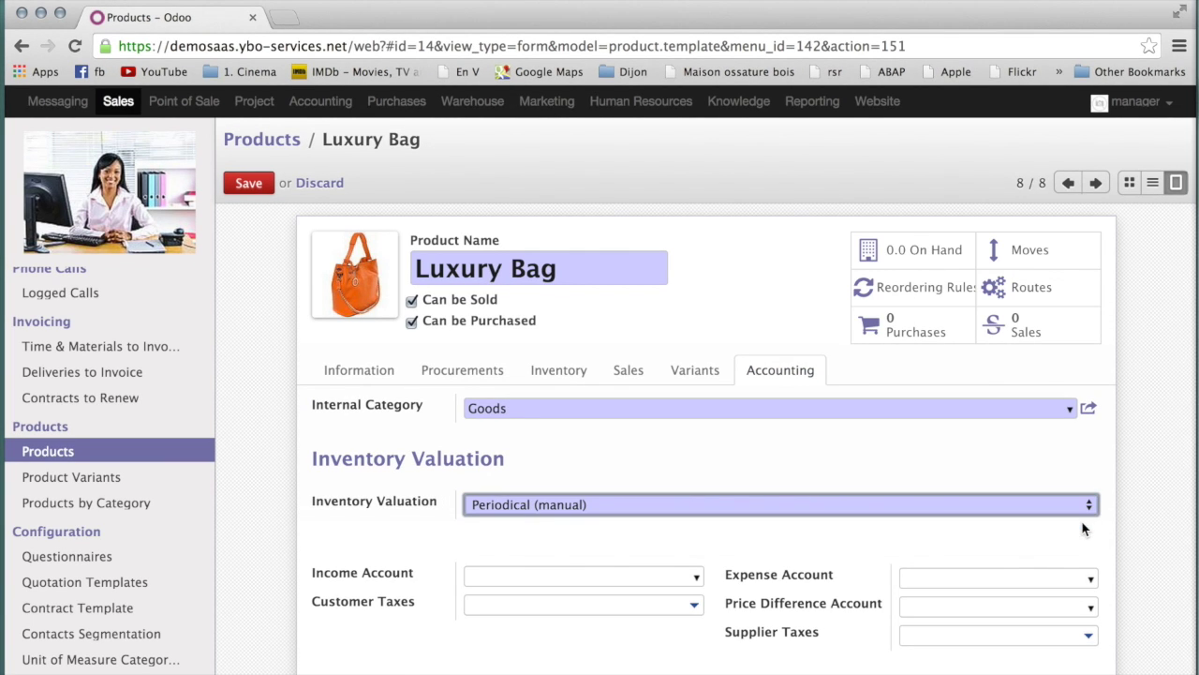
left_click(1083, 530)
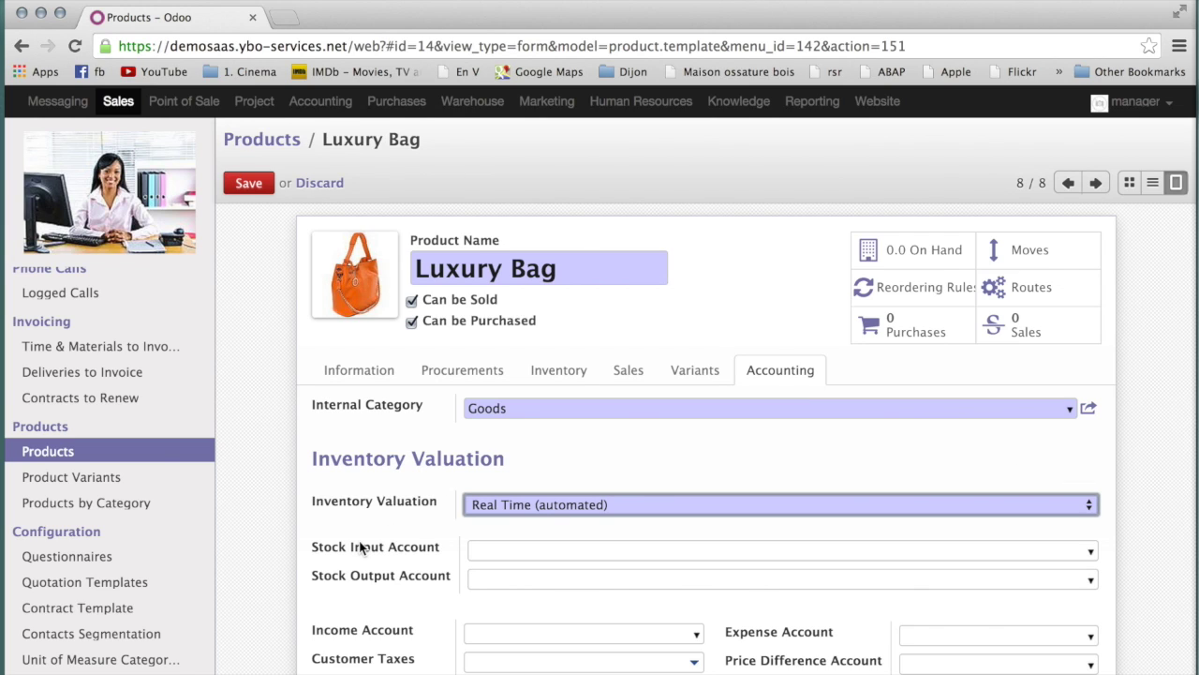
mouse_move(309, 555)
left_click(1093, 501)
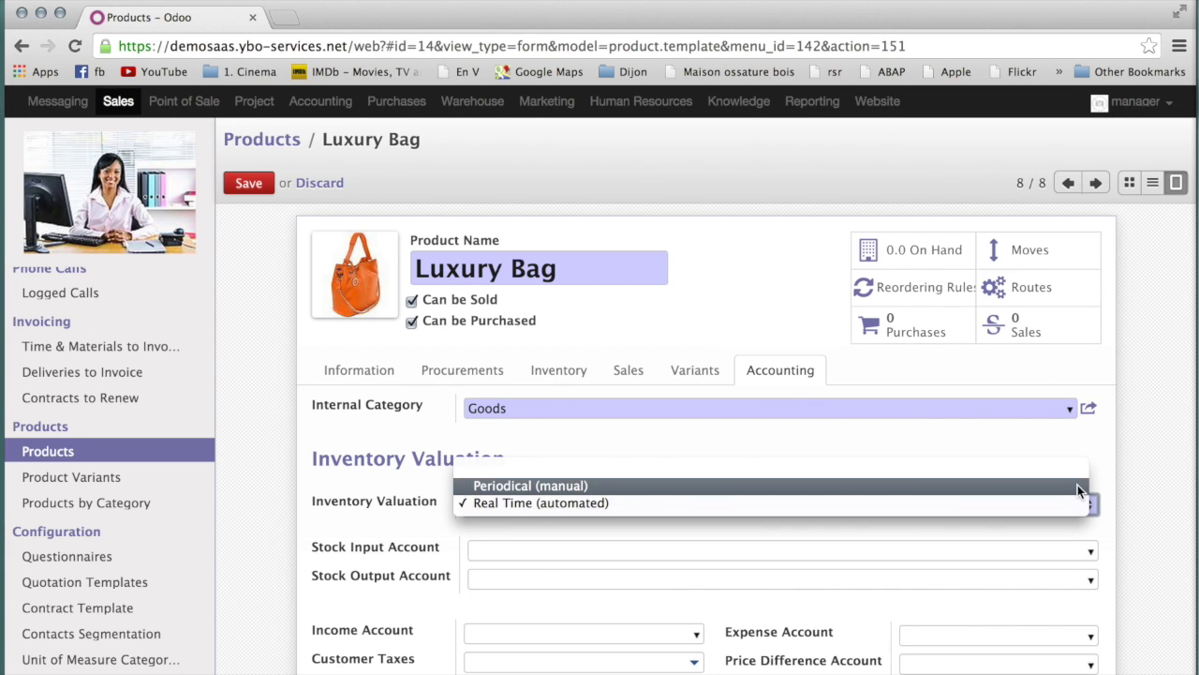
key("Escape")
key("Up")
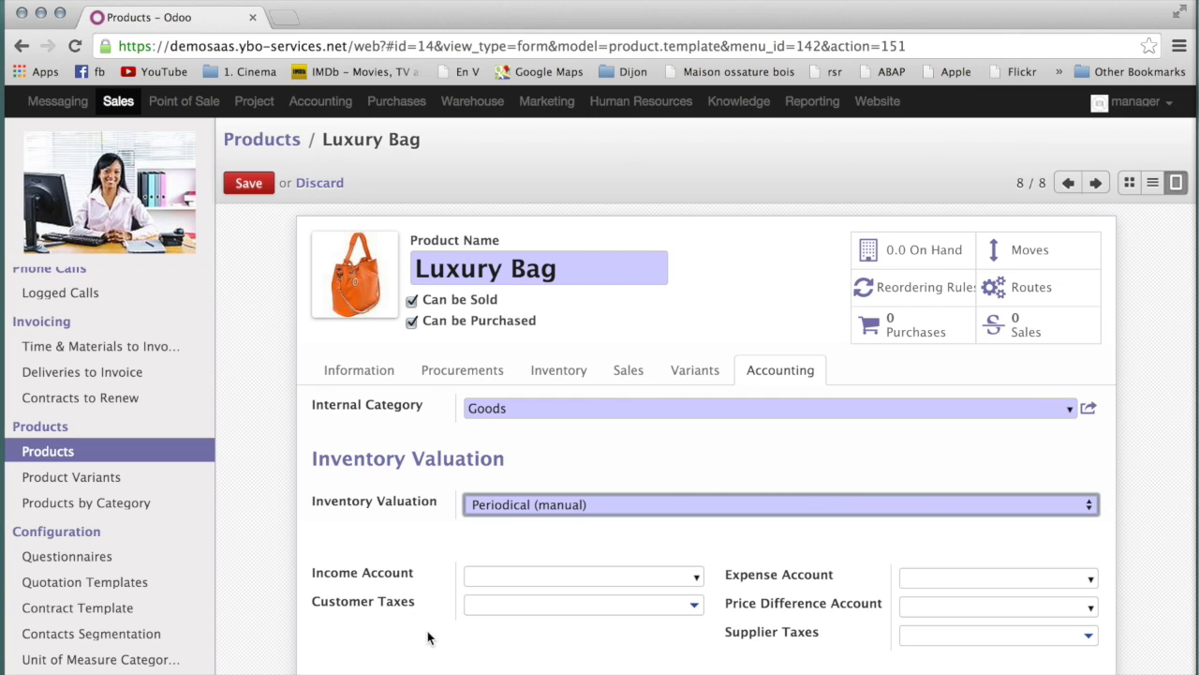
Step: Add customer tax SG23 and supplier tax PG23, then save the product
left_click(494, 600)
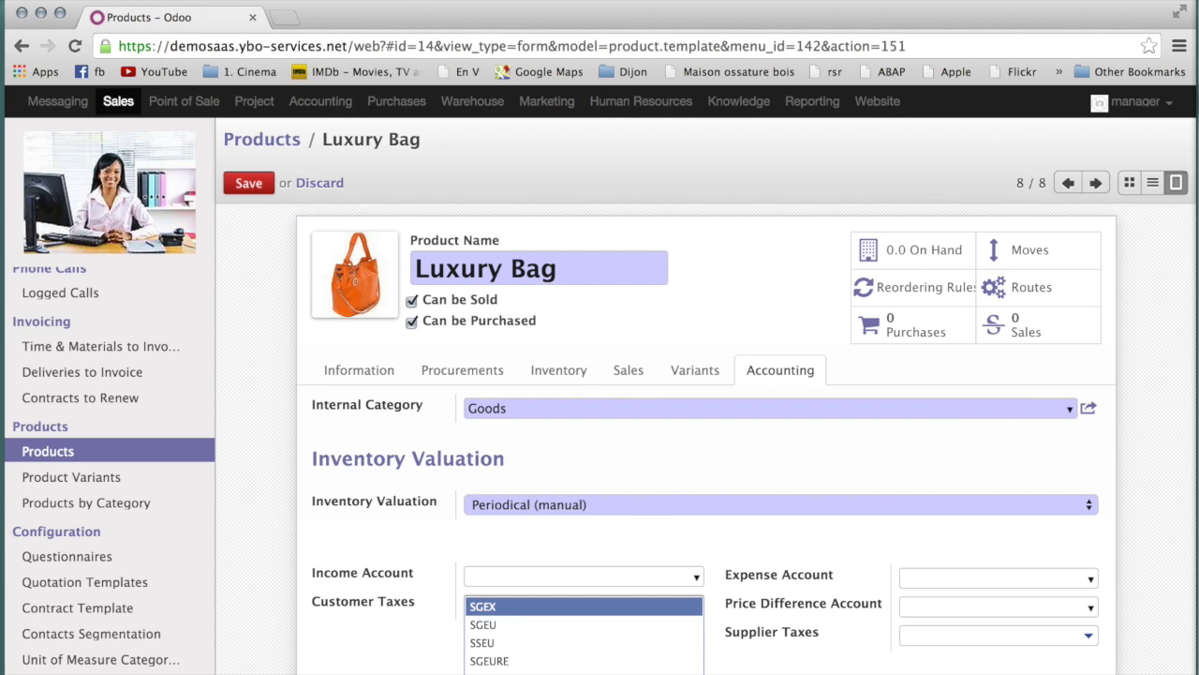
type("sg23")
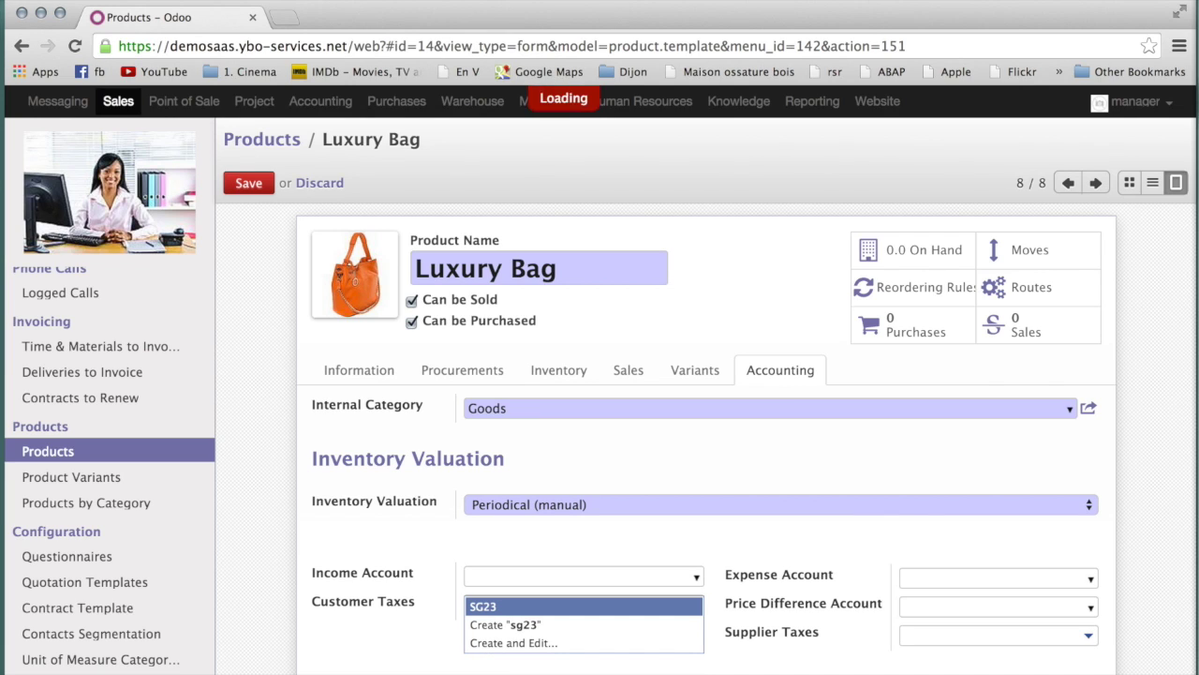
key("Return")
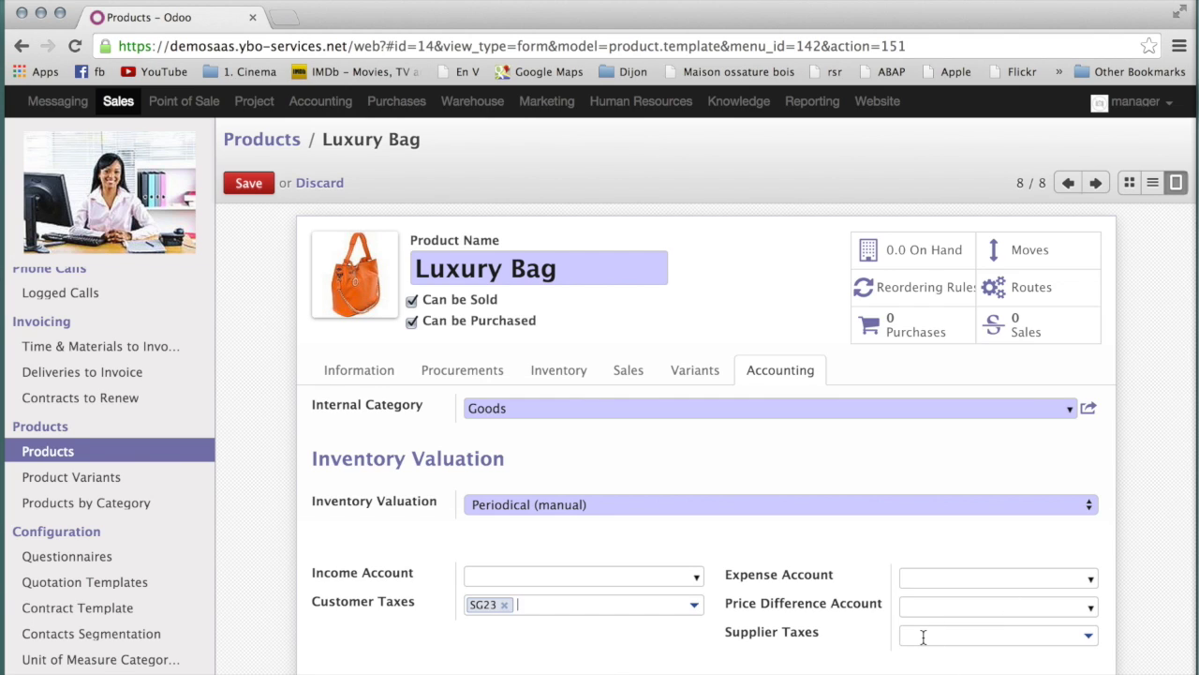
type("pg23")
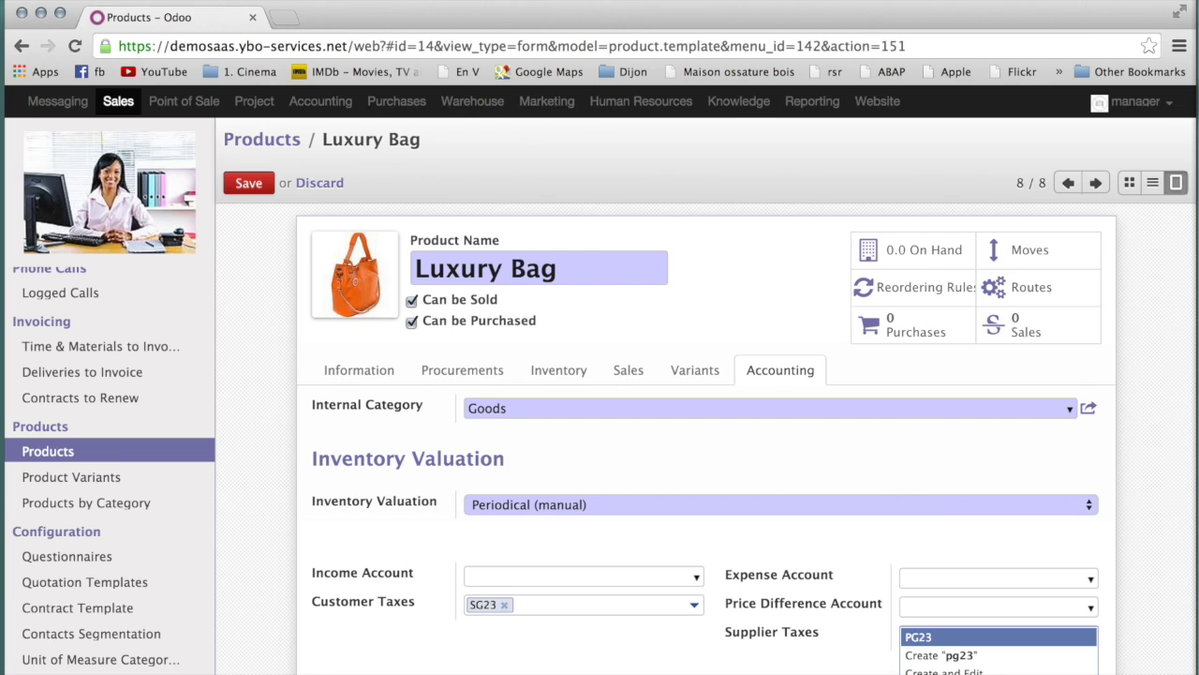
key("Return")
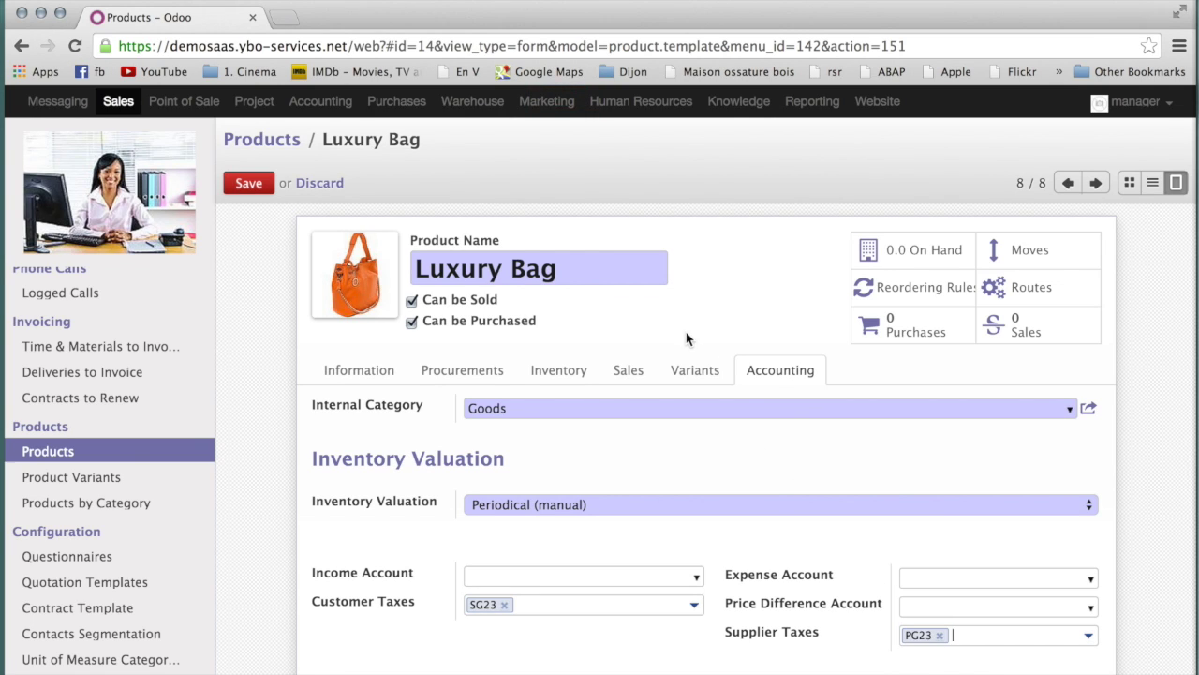
left_click(255, 184)
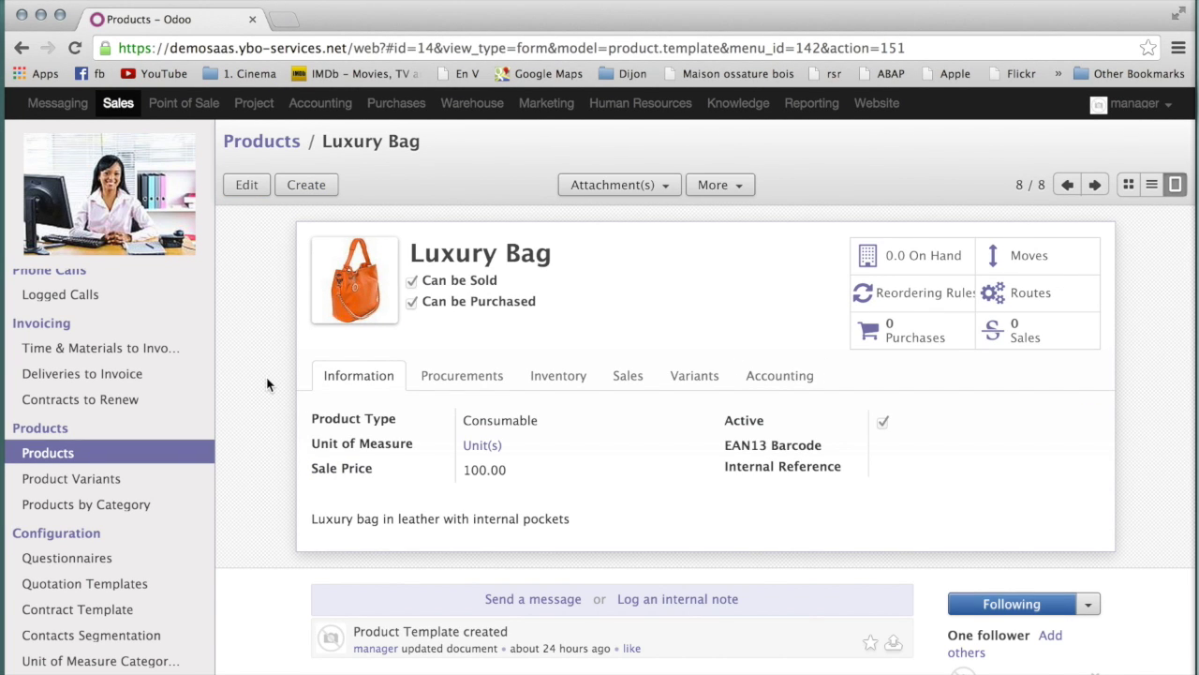
Step: Put the saved Luxury Bag product form back into edit mode
left_click(246, 185)
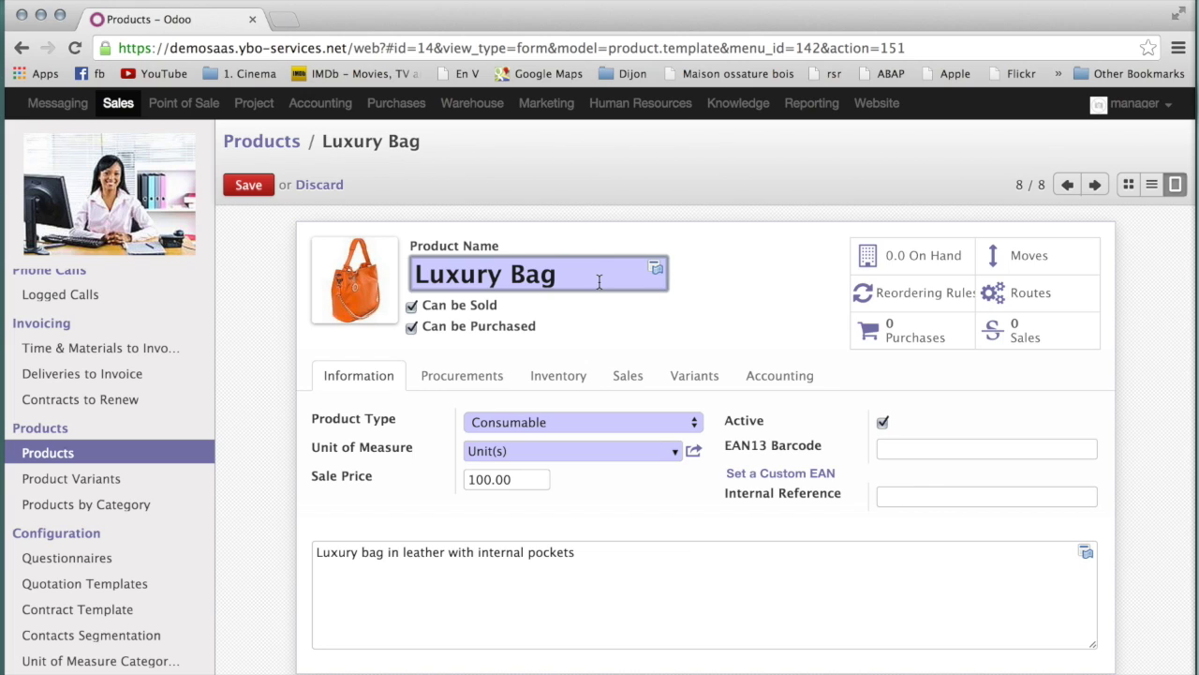
Step: Replace the French product-name translation with 'Sac à main de luxe', save, and return to Luxury Bag
left_click(656, 270)
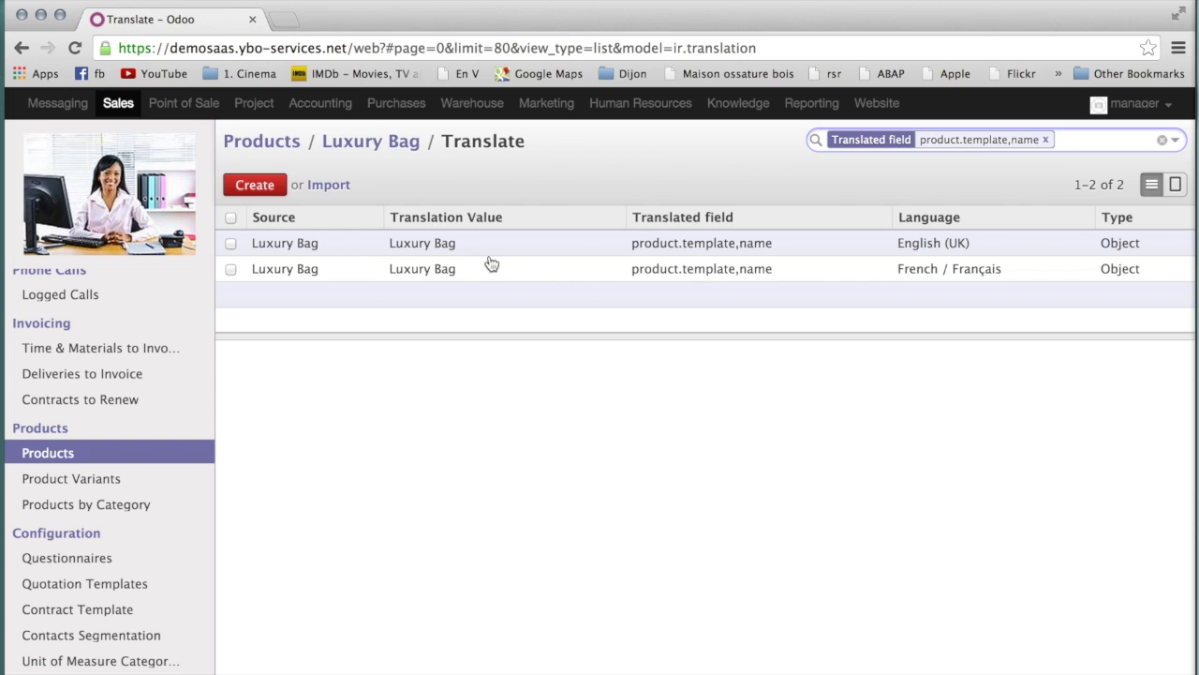
left_click(422, 270)
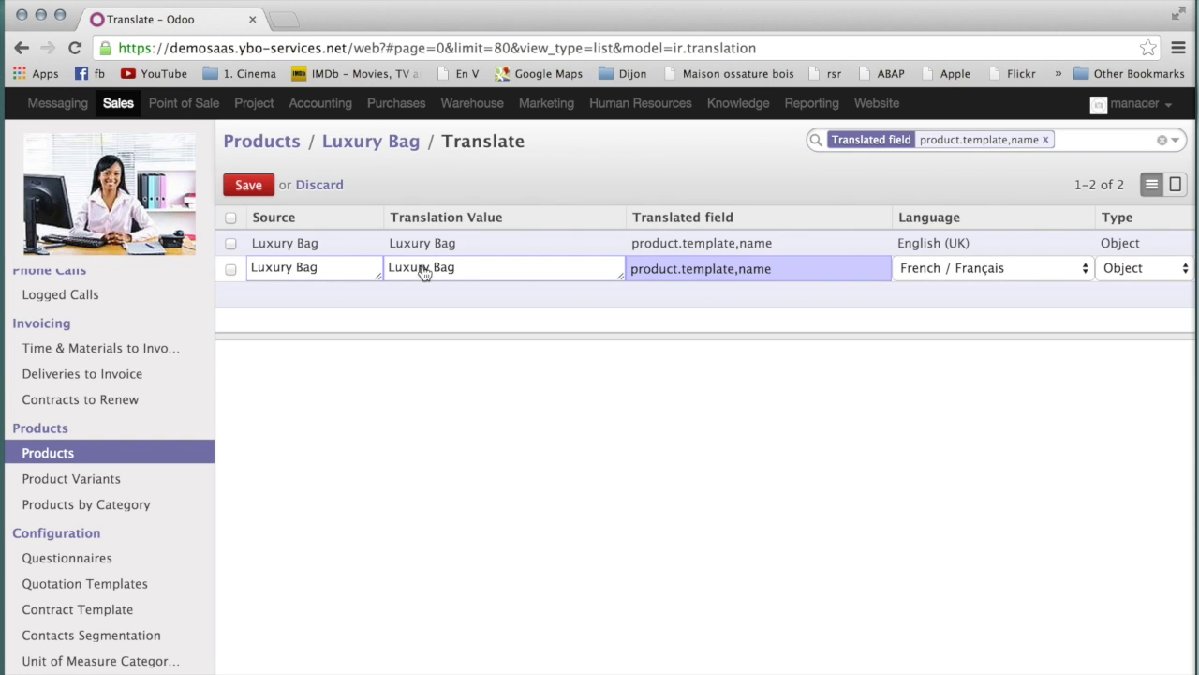
triple_click(473, 268)
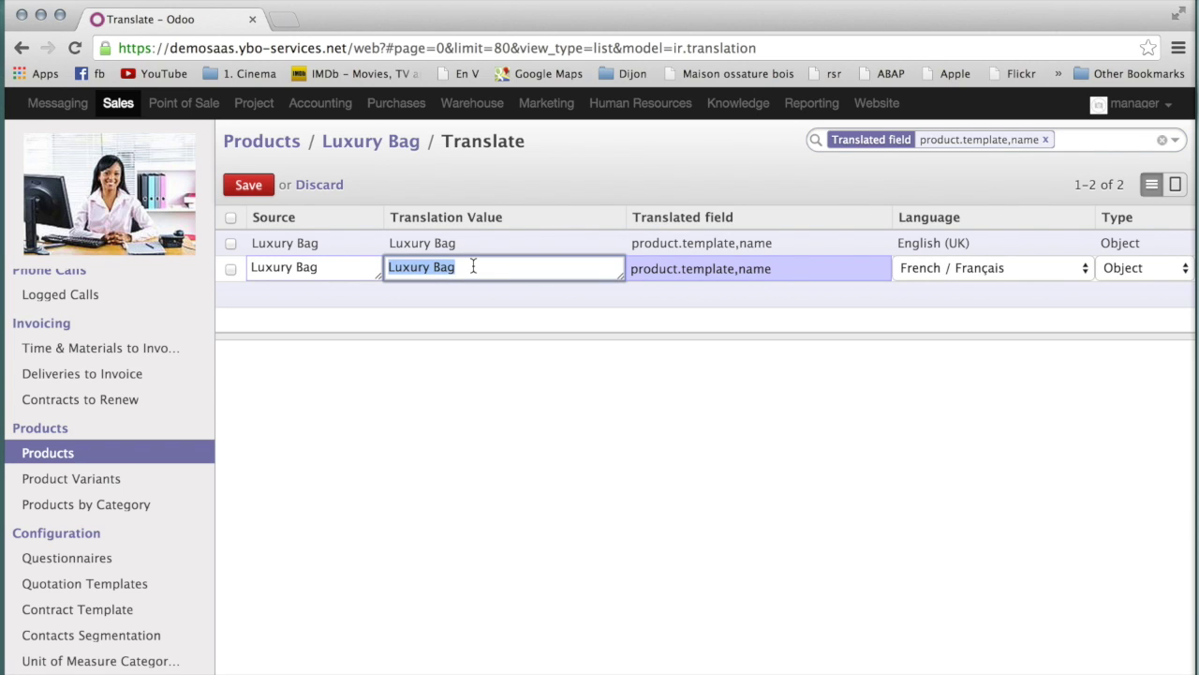
key("BackSpace")
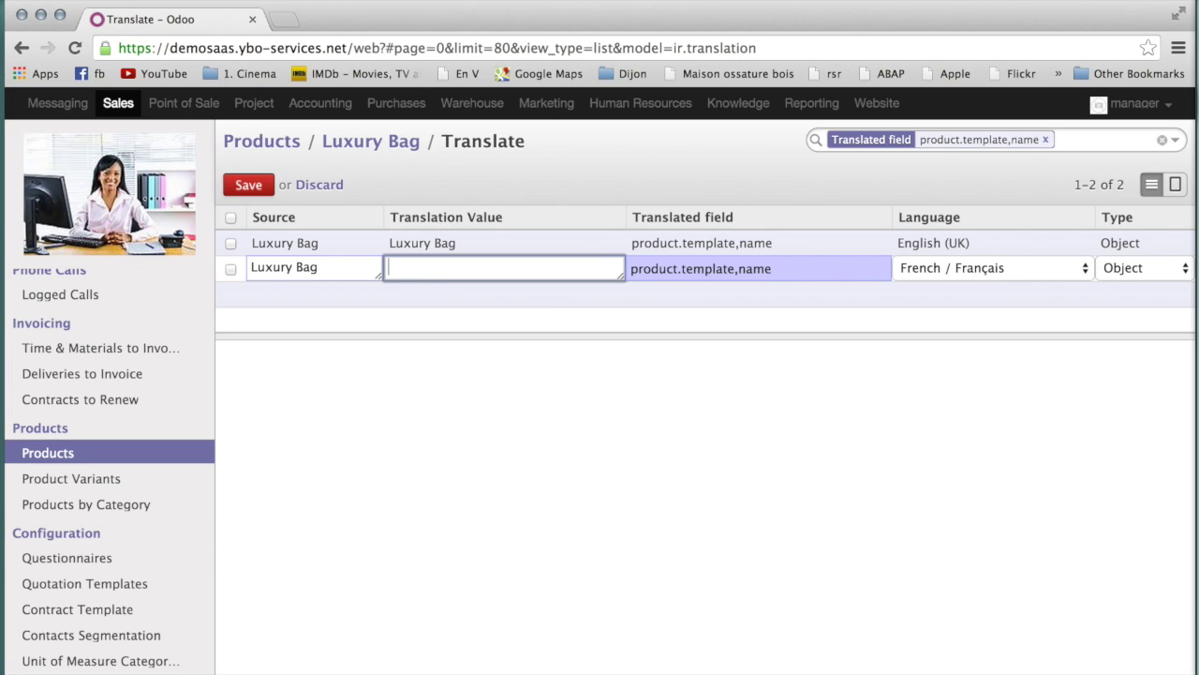
type("Sac à main de luxe")
key("Return")
key("BackSpace")
left_click(249, 187)
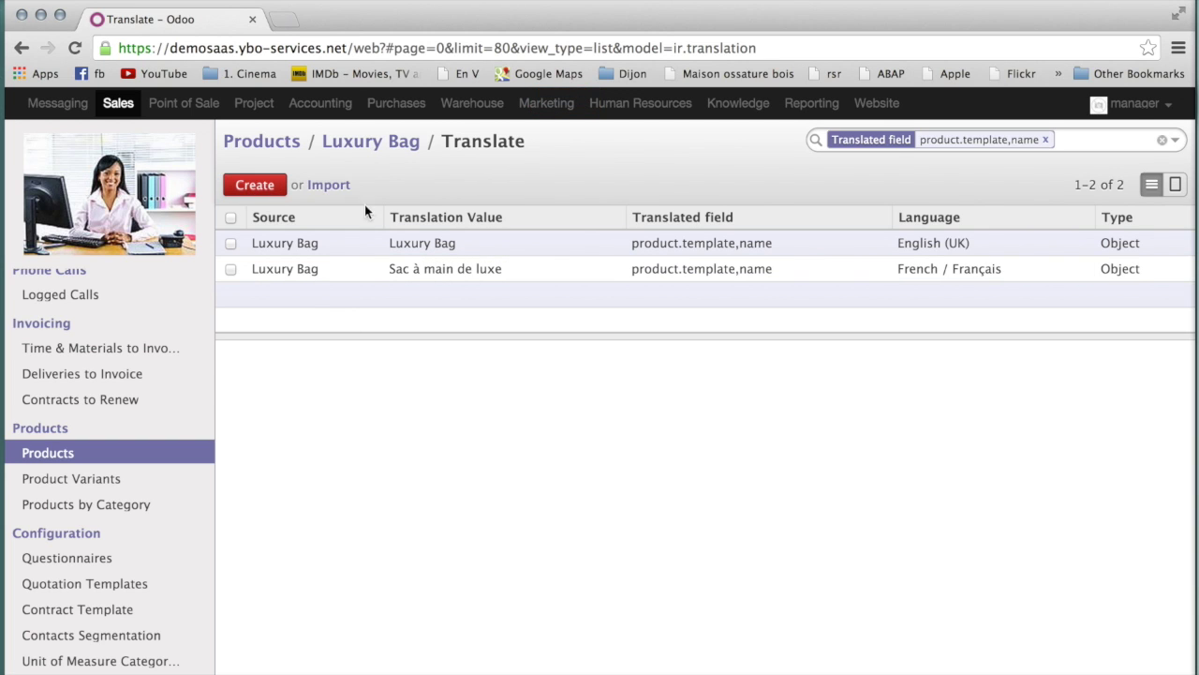
left_click(384, 150)
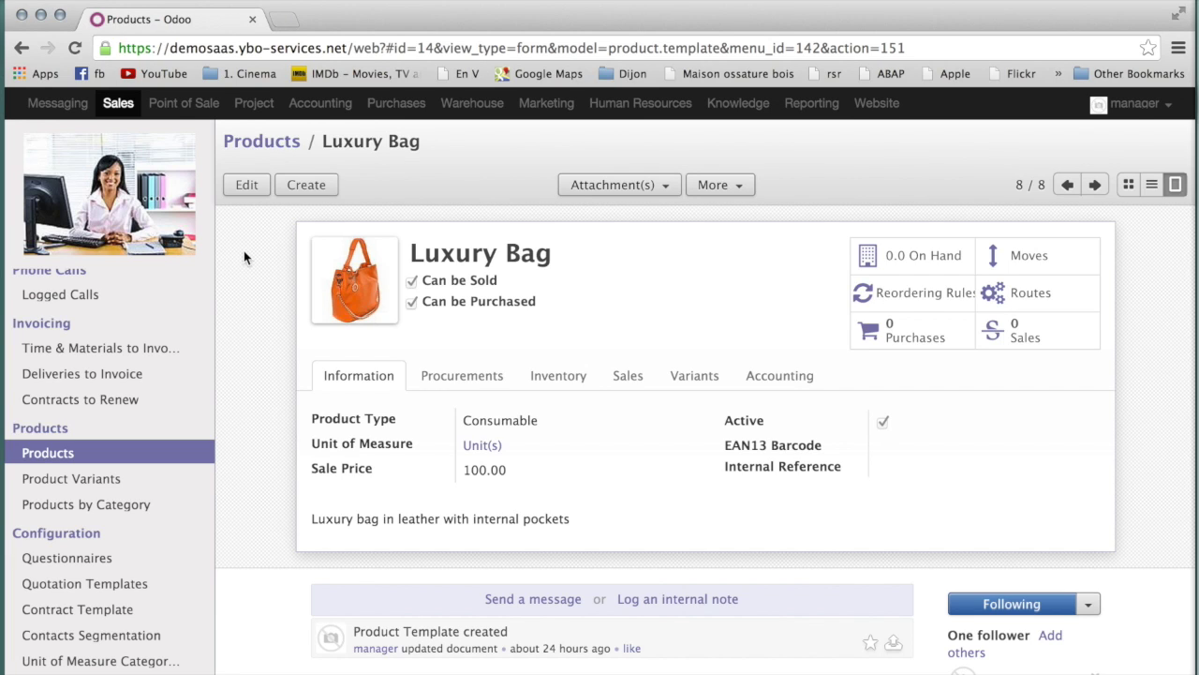
Step: Enter LB-O as Luxury Bag's internal reference and save the product
left_click(248, 186)
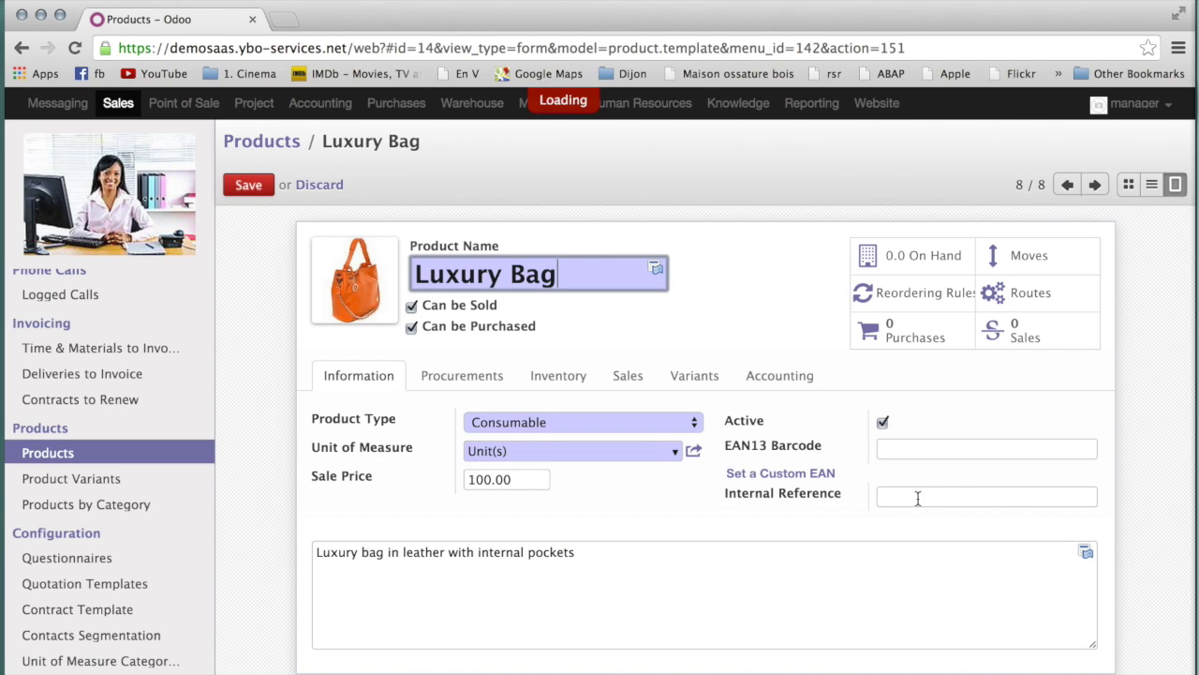
left_click(918, 498)
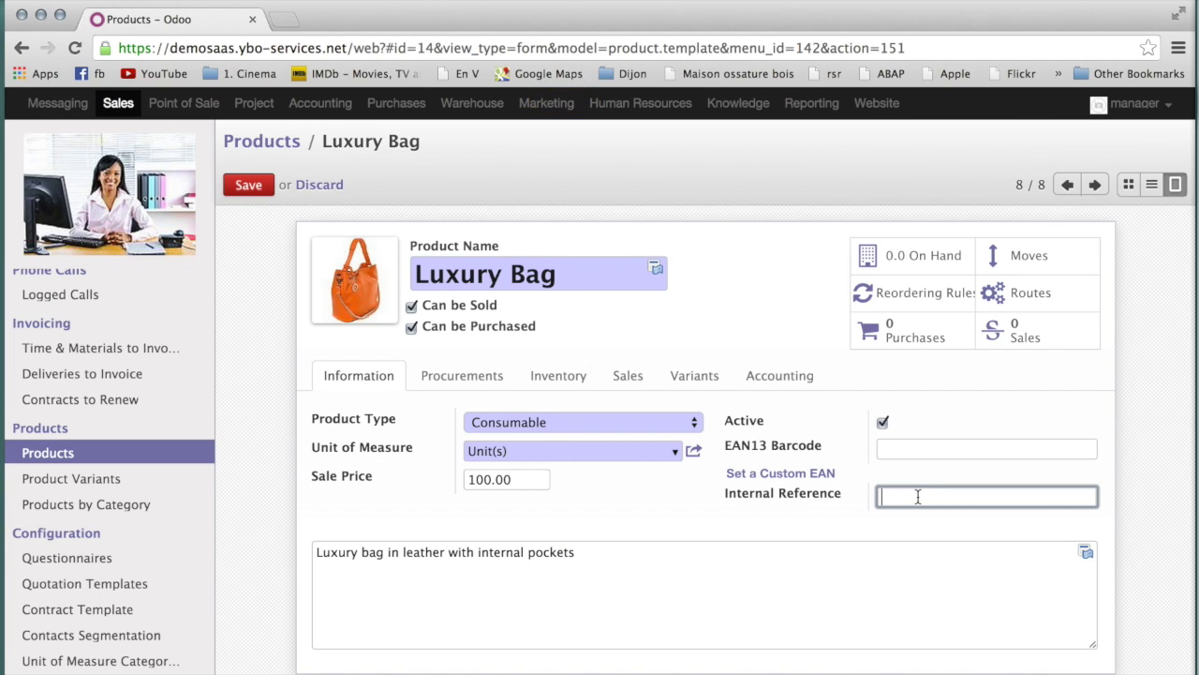
type("LB-O")
left_click(248, 186)
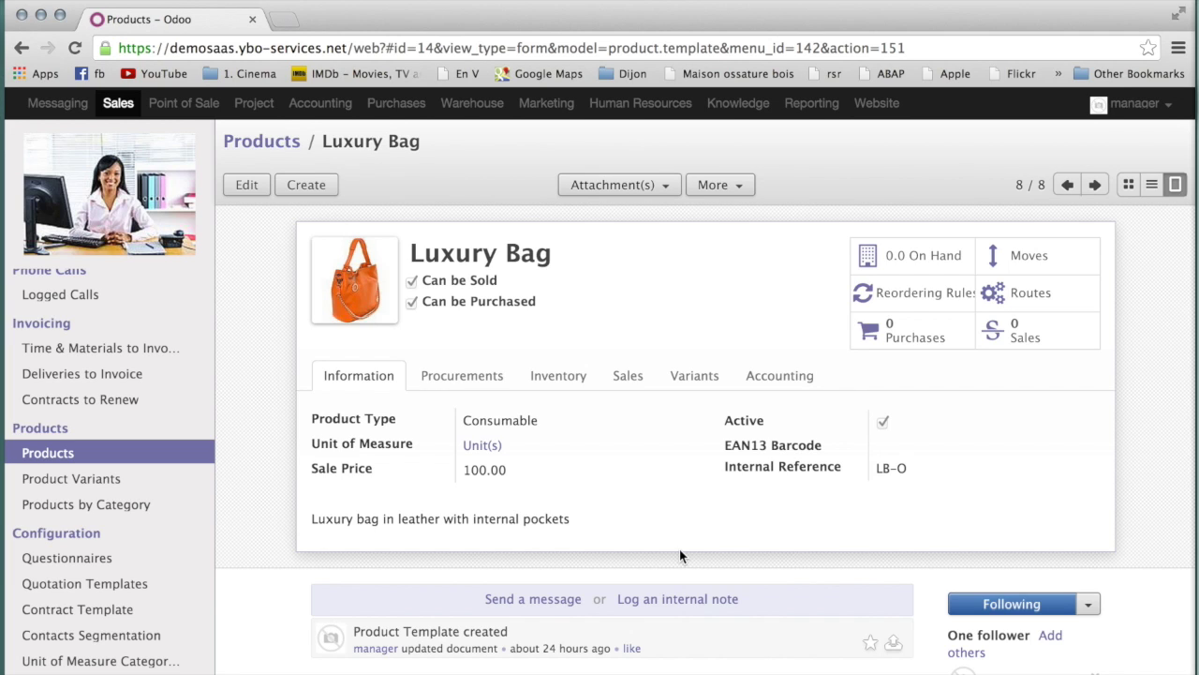
left_click(732, 186)
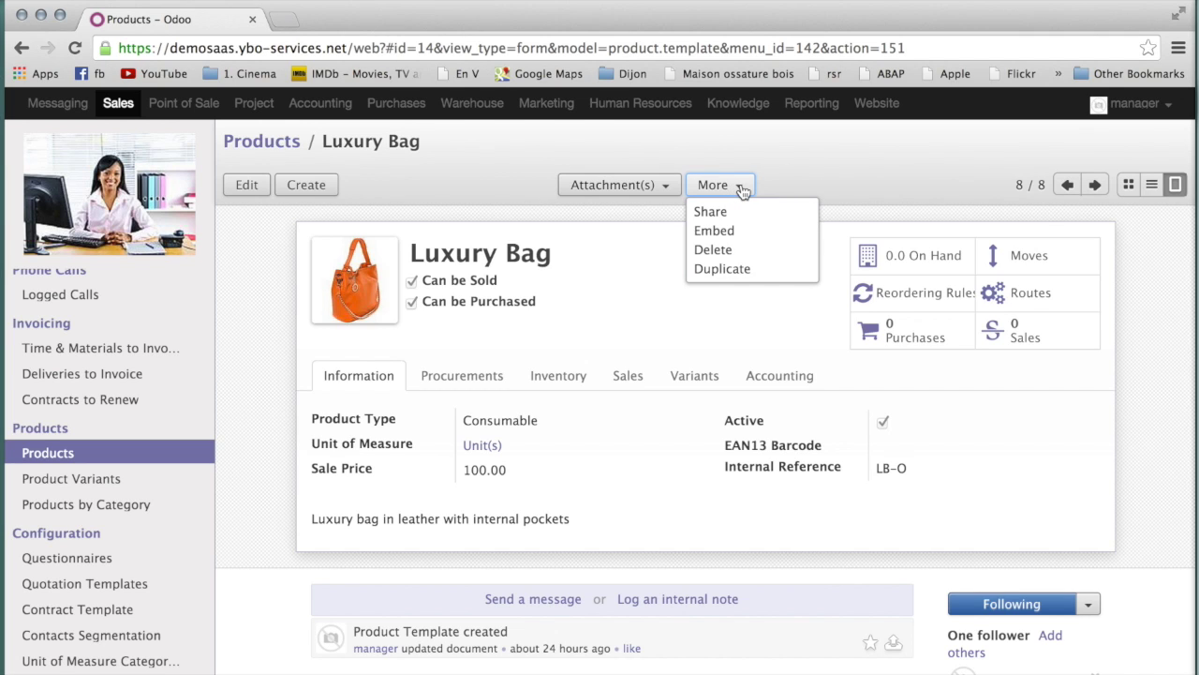
Step: Duplicate Luxury Bag and rename the copy to 'Luxury Bag Blue'
left_click(749, 269)
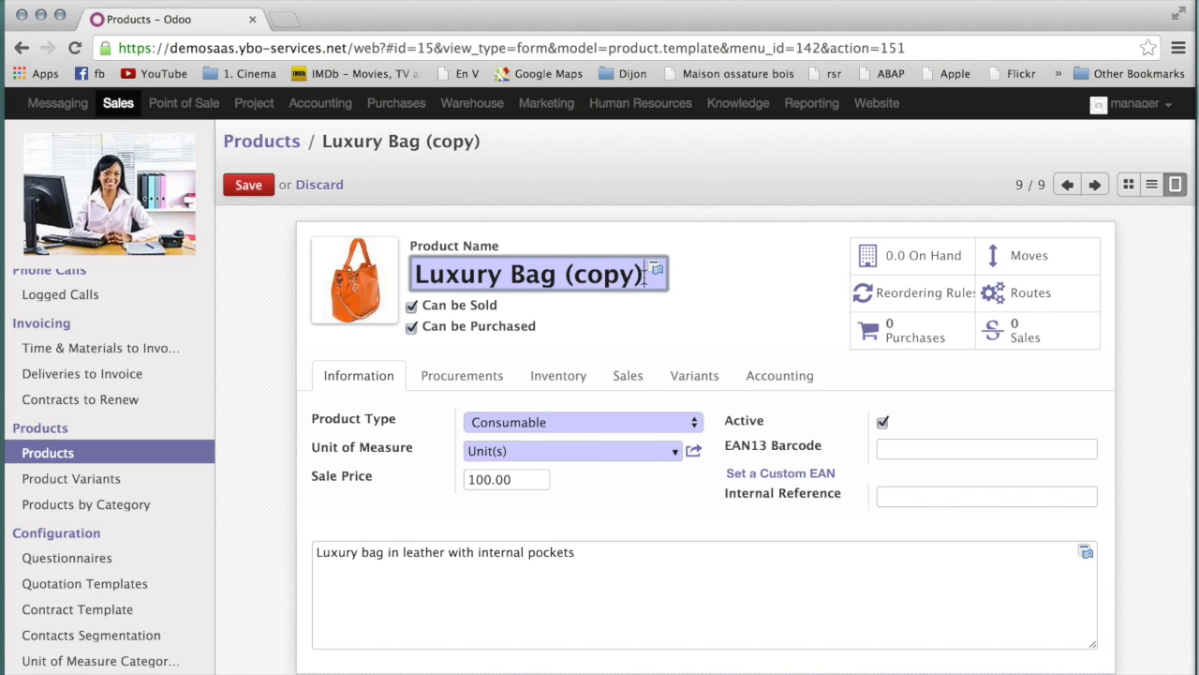
left_click(563, 271)
left_click_drag(565, 272, 637, 308)
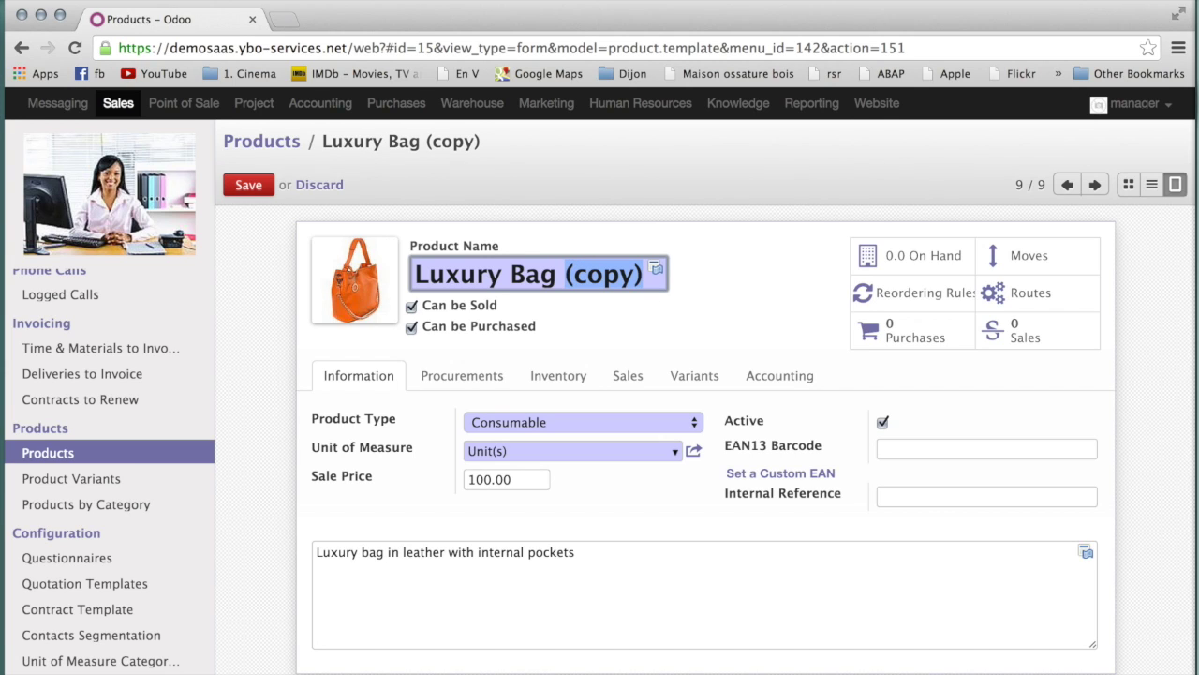
key("BackSpace")
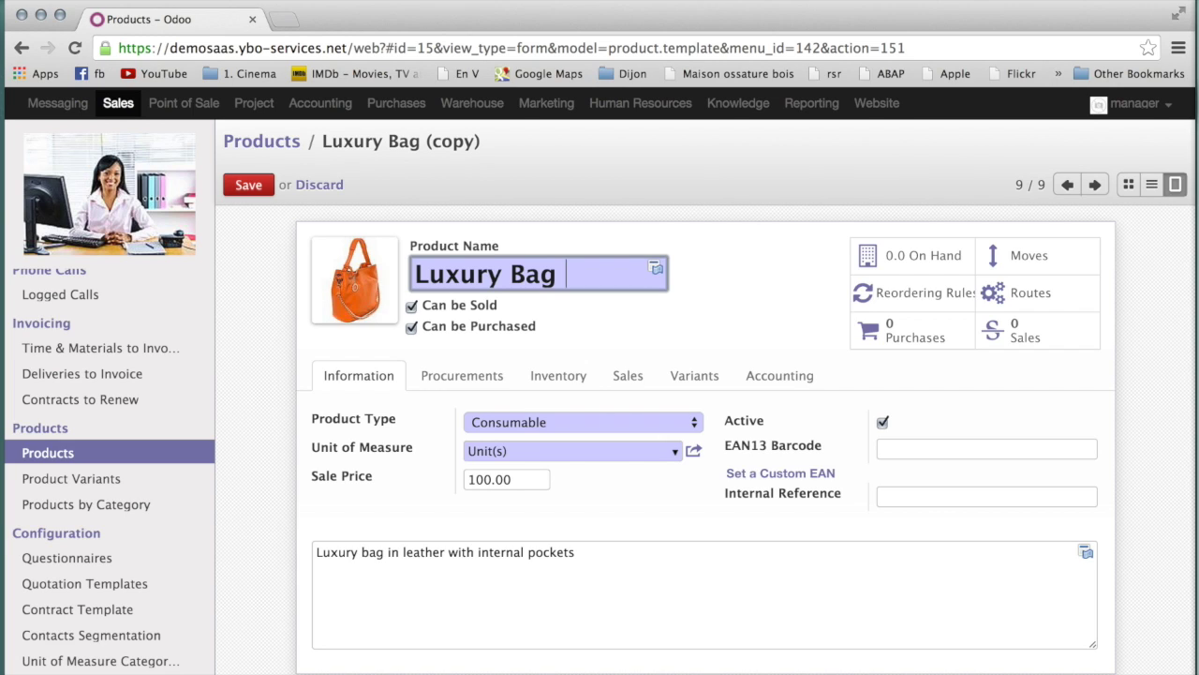
type("Blue")
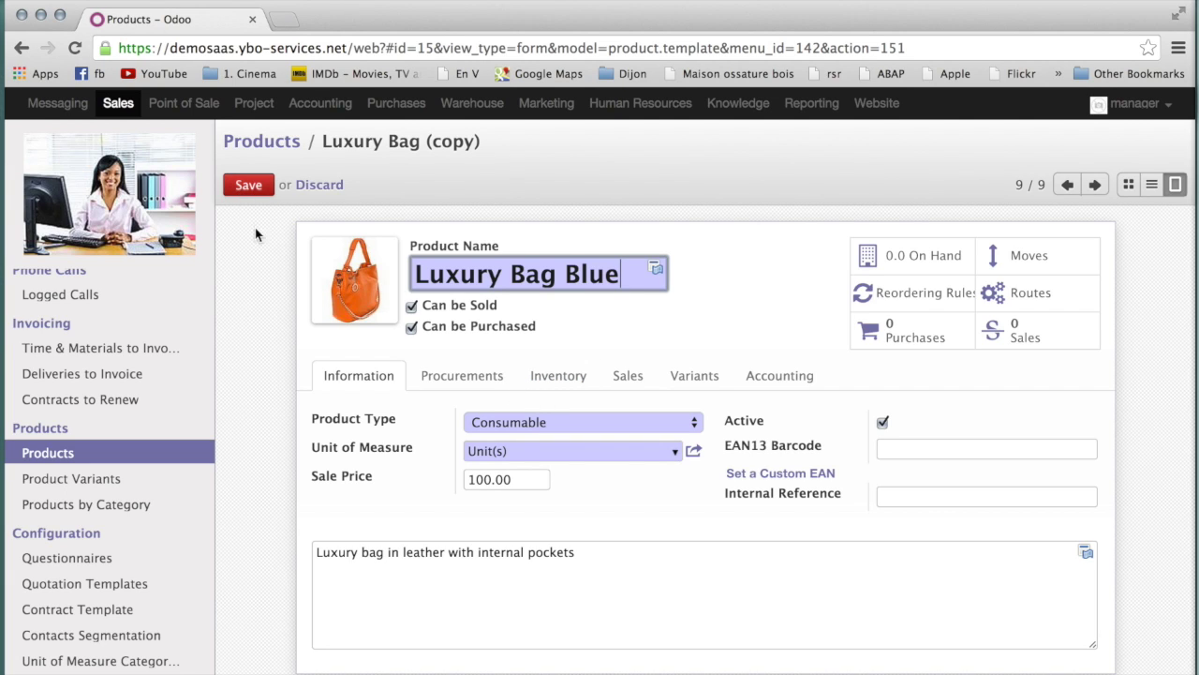
Step: Give the copy sale price 120 and internal reference LB-B, then save
left_click(521, 479)
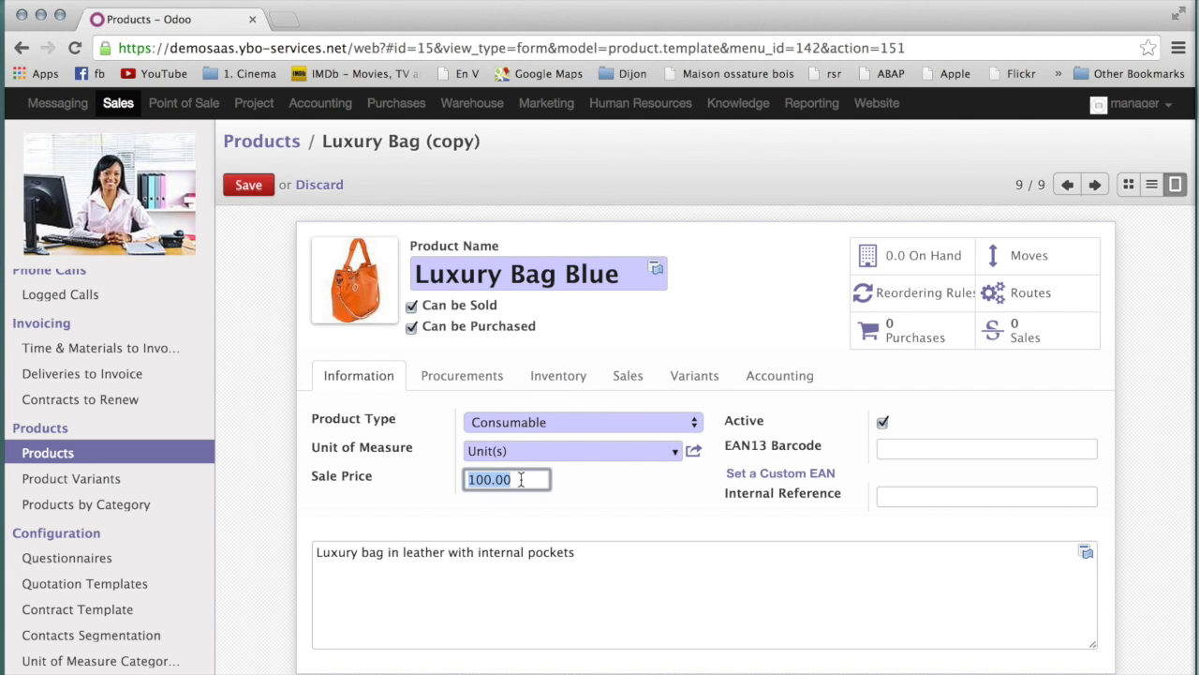
type("120")
left_click(916, 497)
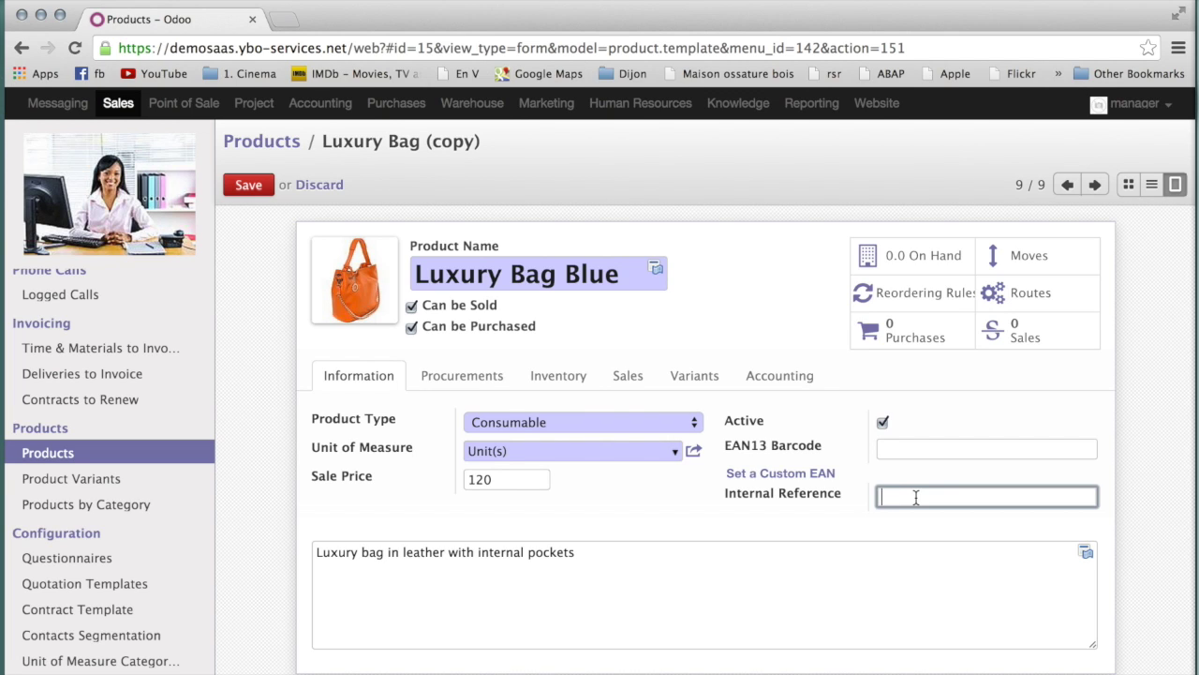
type("LB-B")
left_click(249, 186)
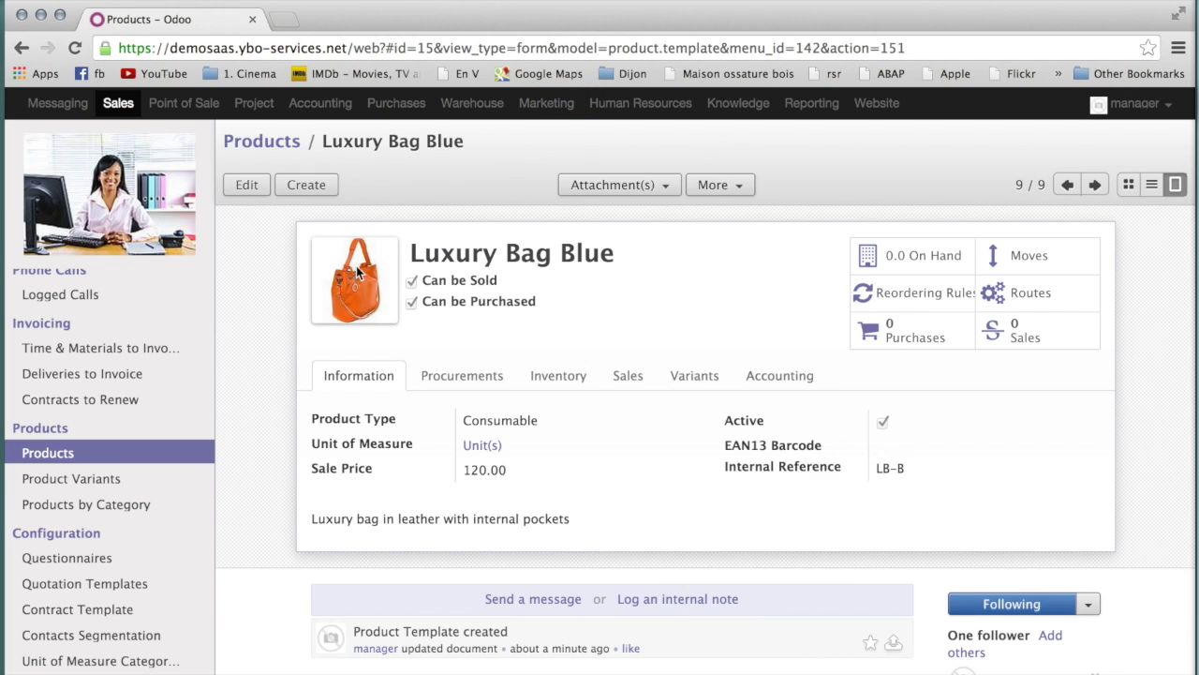
Step: Upload dreamstime_500x500.jpg as the new picture for Luxury Bag Blue
left_click(246, 187)
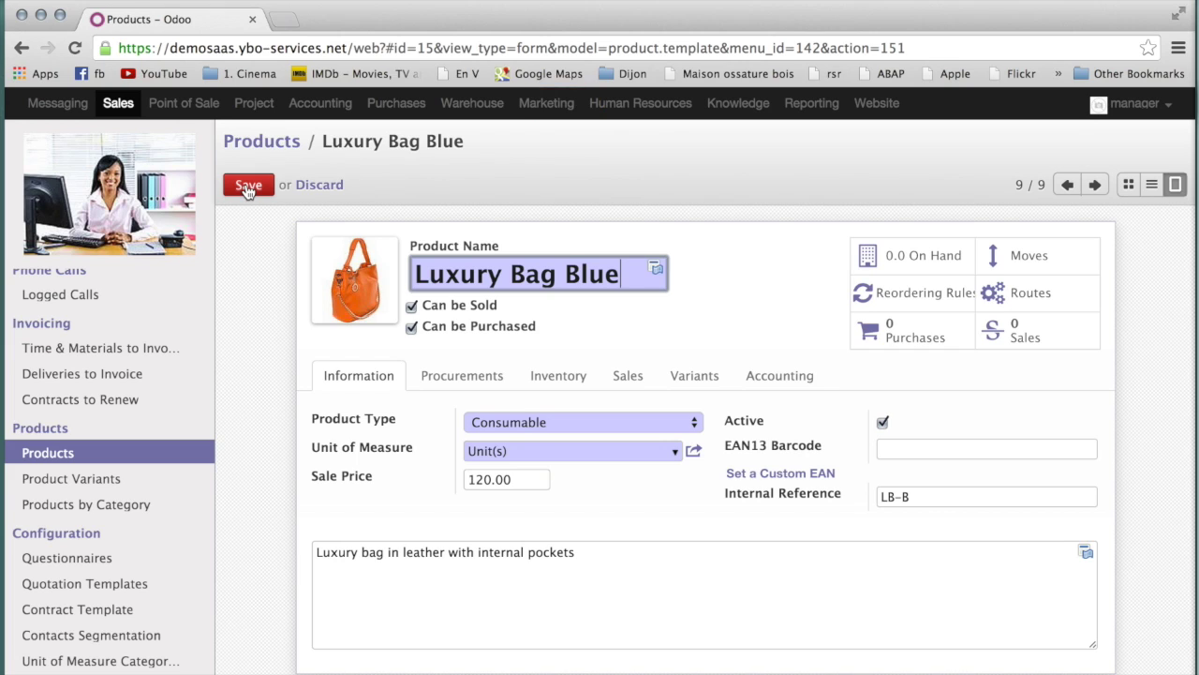
mouse_move(337, 258)
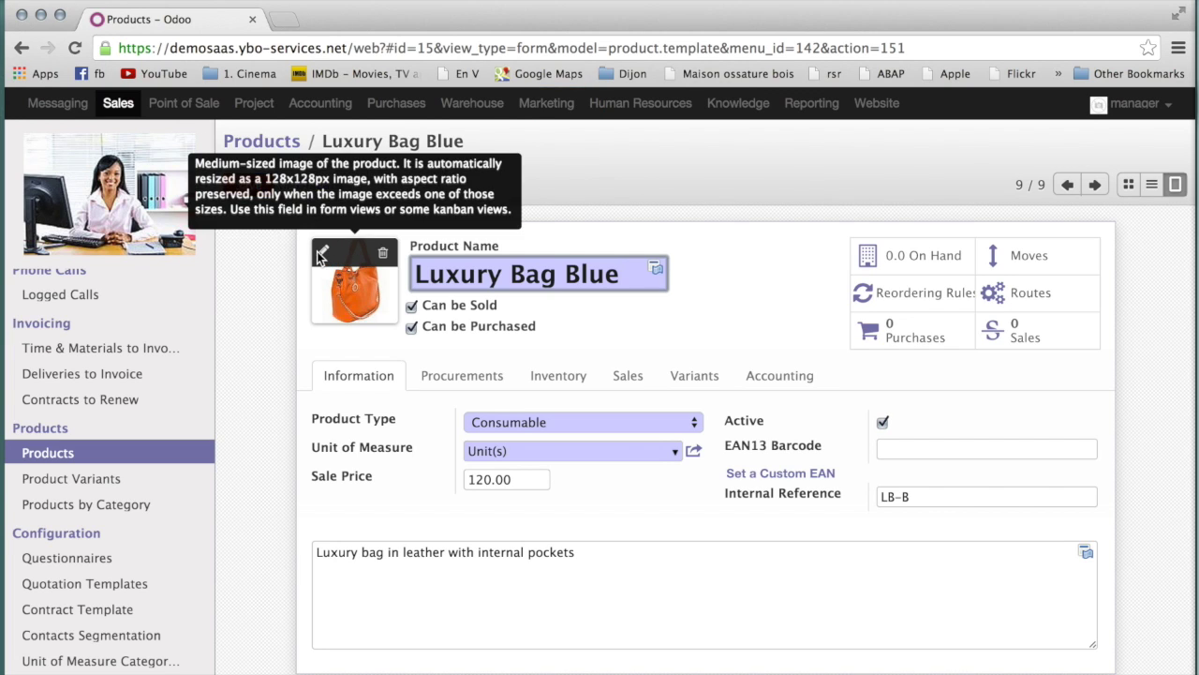
left_click(319, 254)
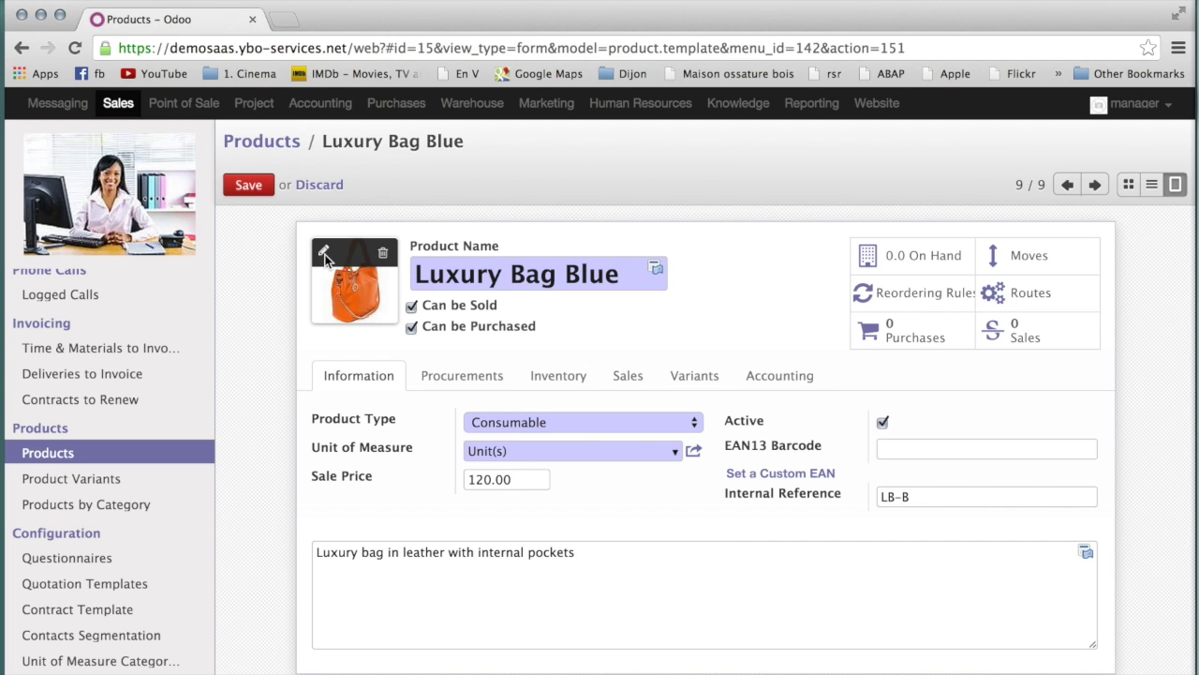
left_click(323, 254)
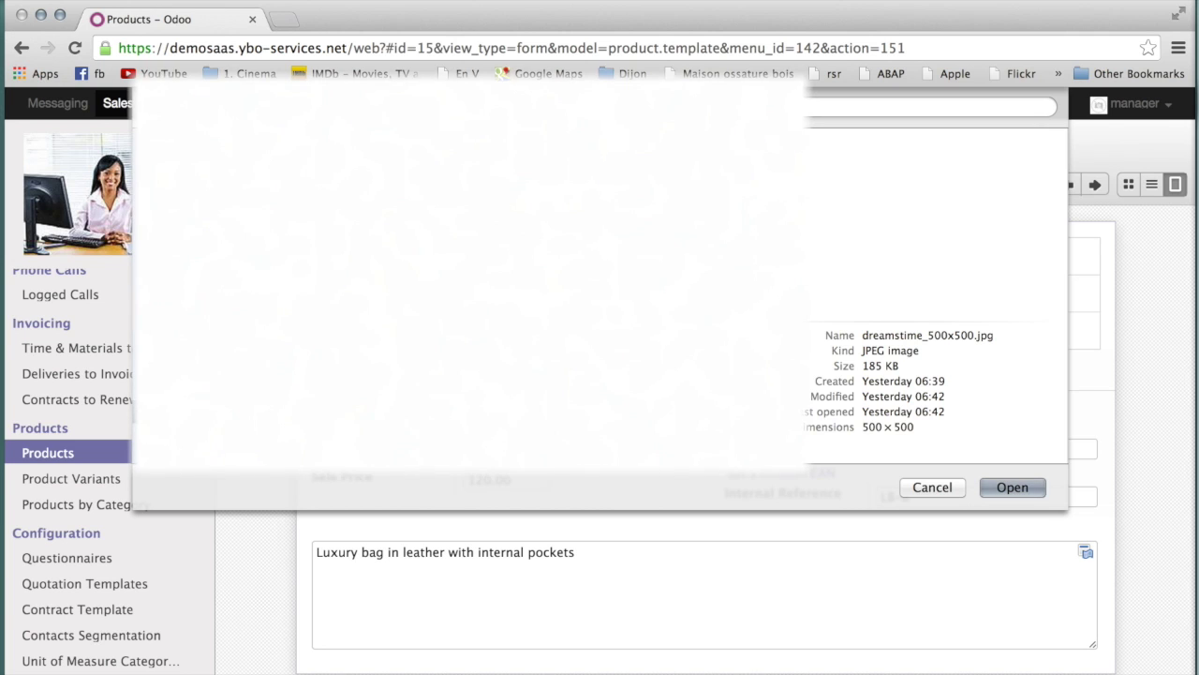
left_click(1024, 487)
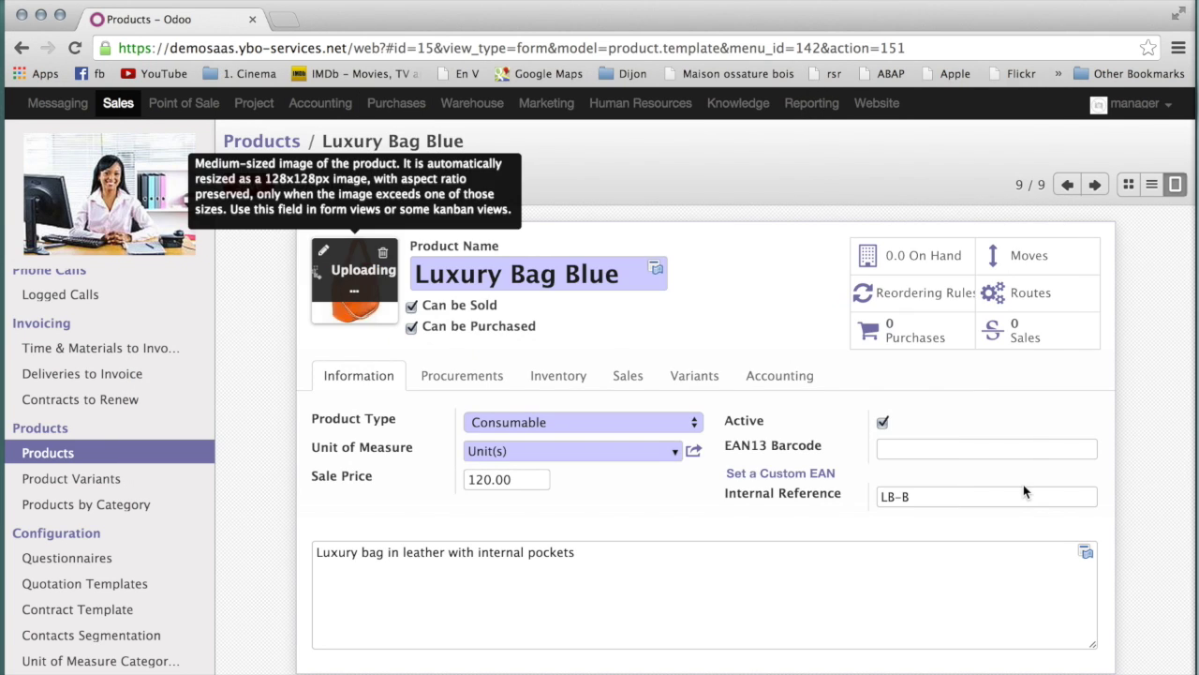